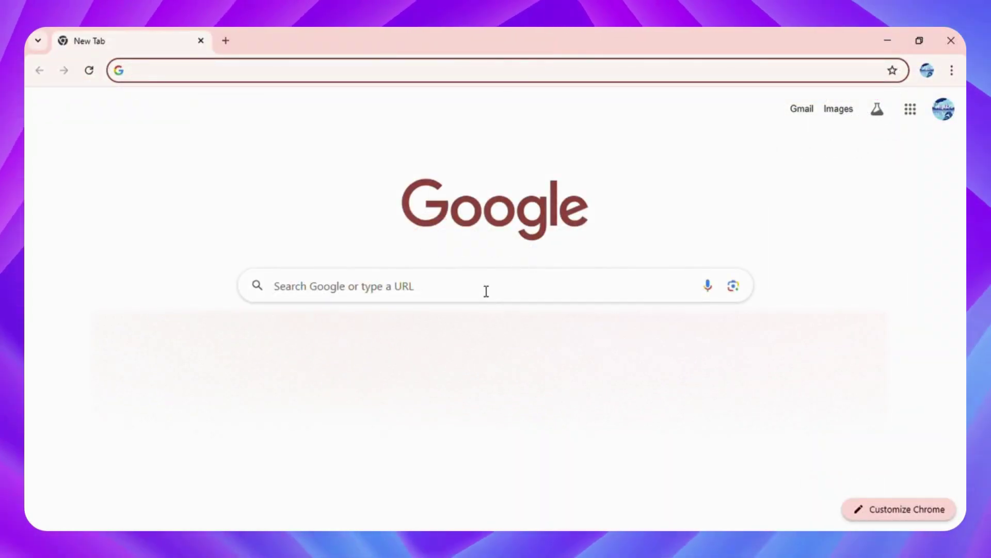
- Search the web for "renderforest" and open its AI website builder page
click(486, 292)
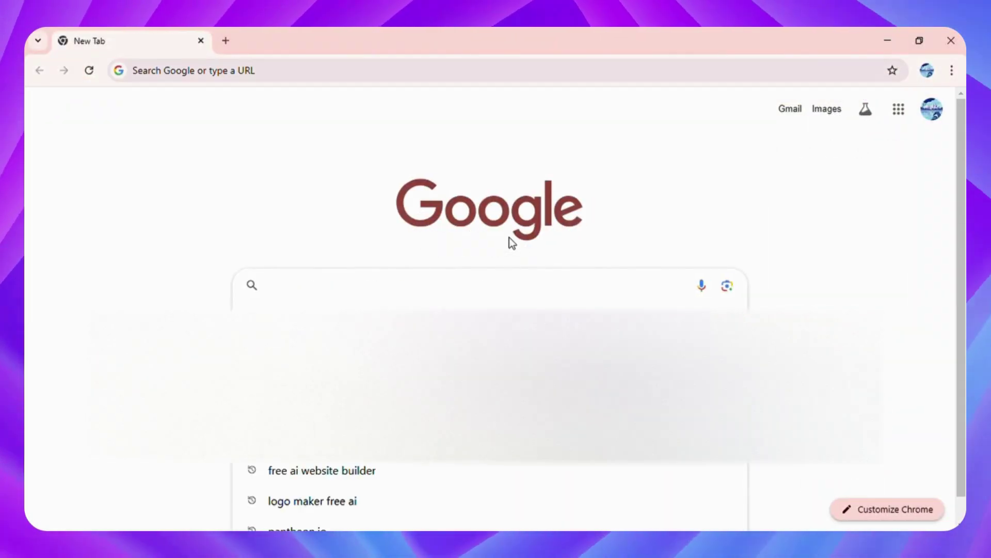
text(ren)
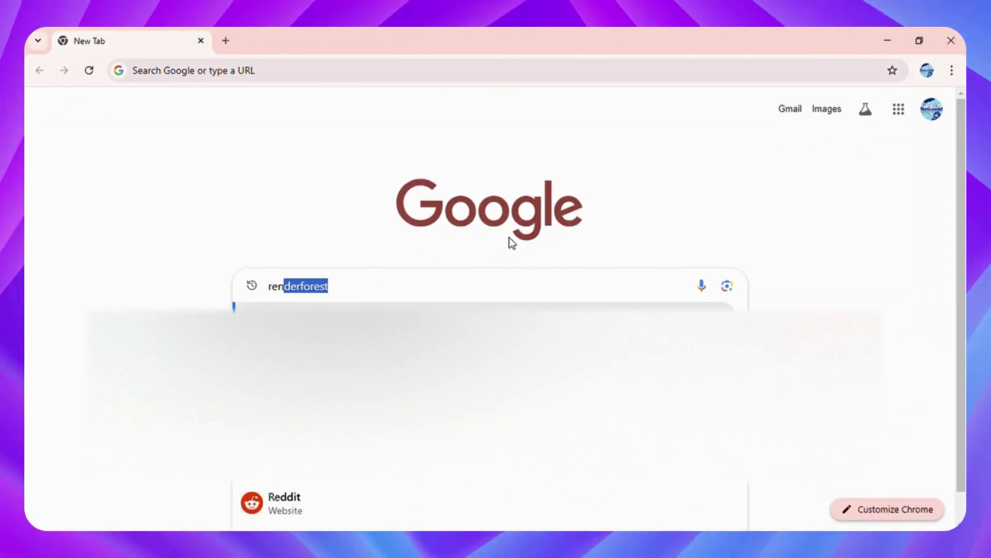
text(derfores)
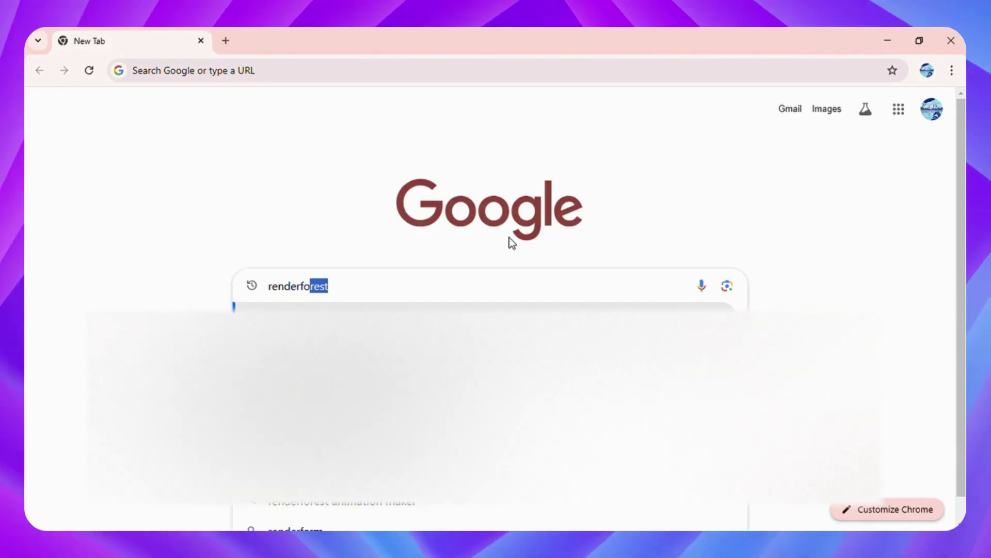
text(t)
key(Return)
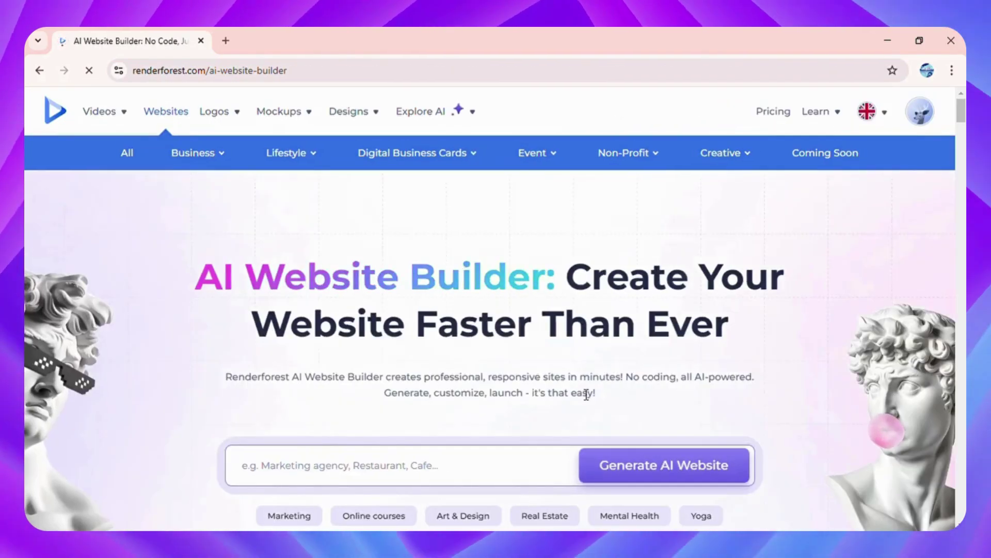
- Enter the website prompt "A food website which gets amazing rewies and is popular all around th world"
click(405, 465)
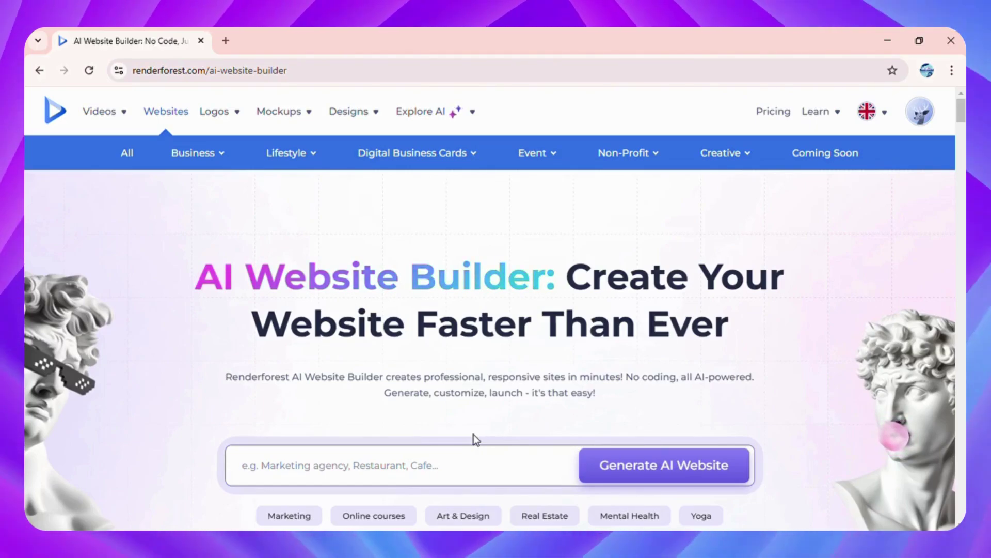
text(A)
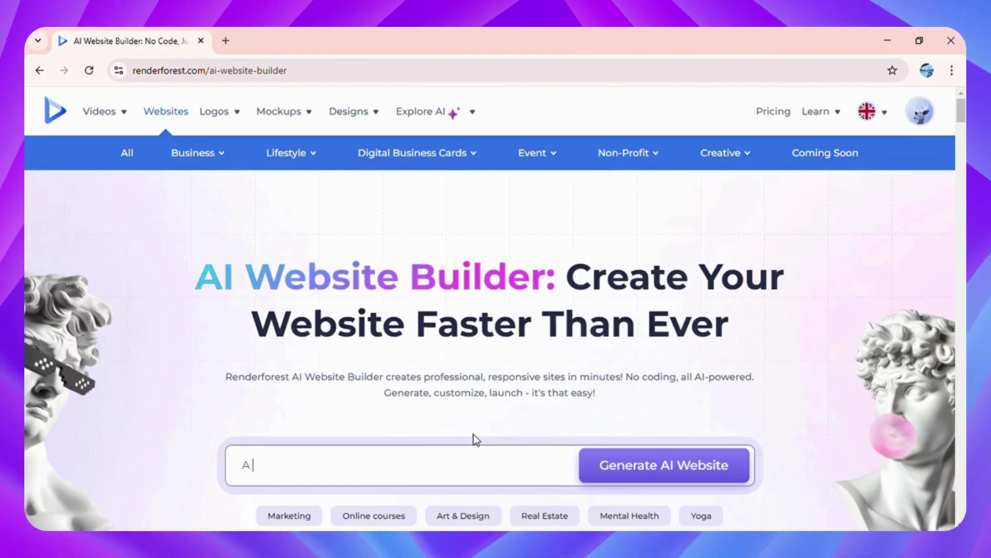
text( food)
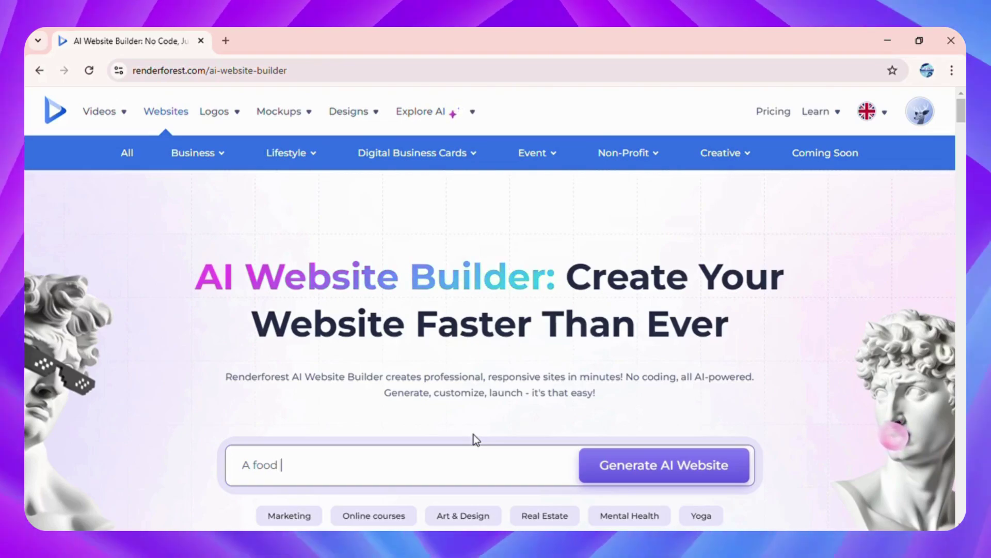
text( websi)
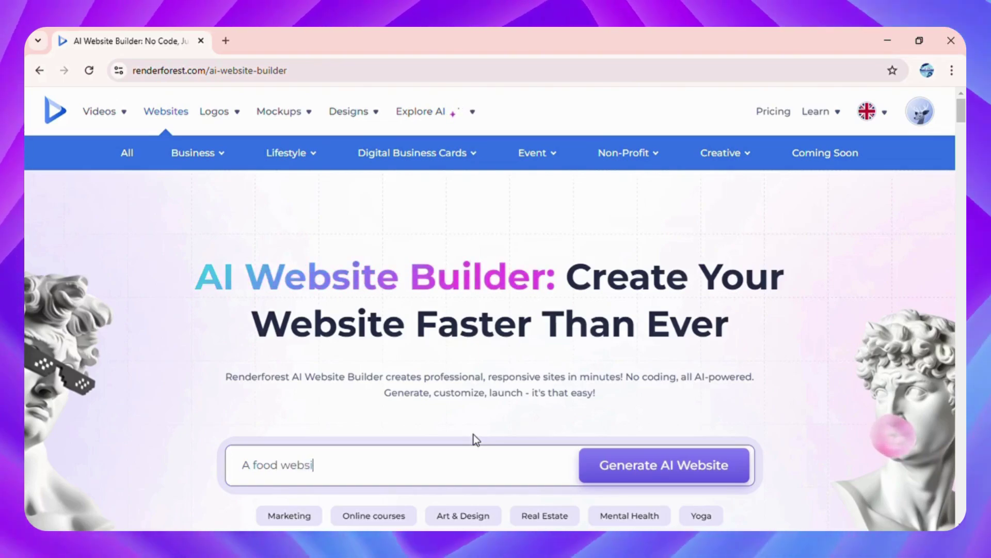
text(te whi)
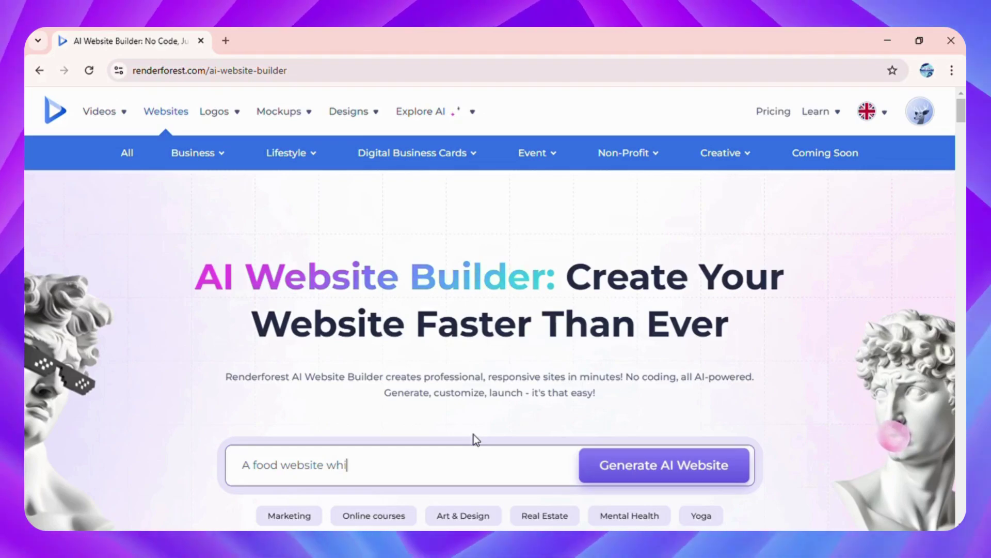
text(ch get)
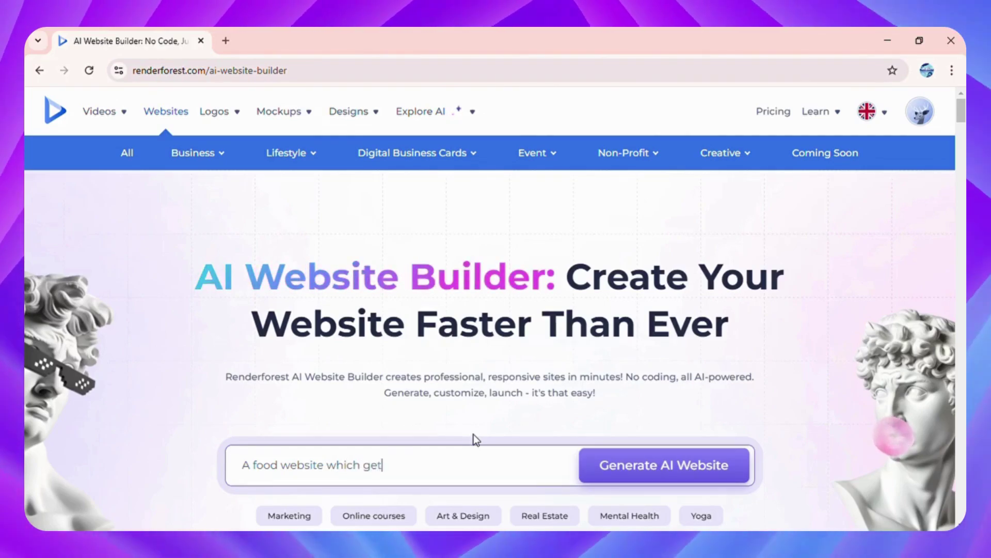
text(s ama)
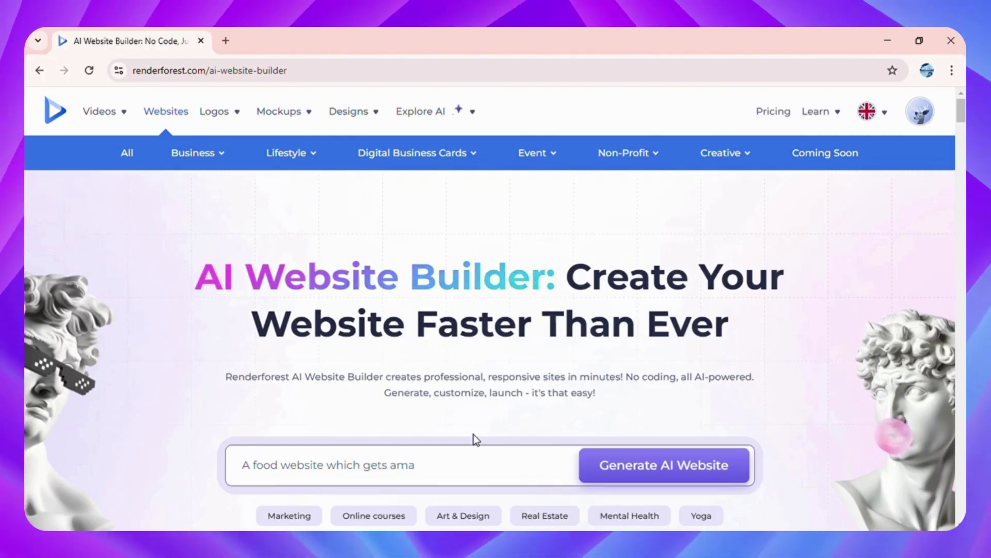
text(zing re)
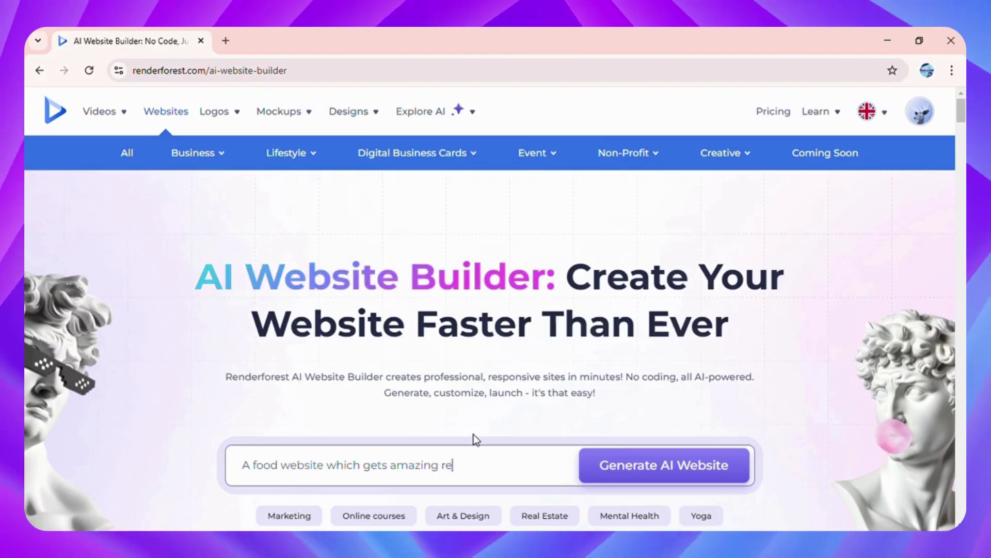
text(wi)
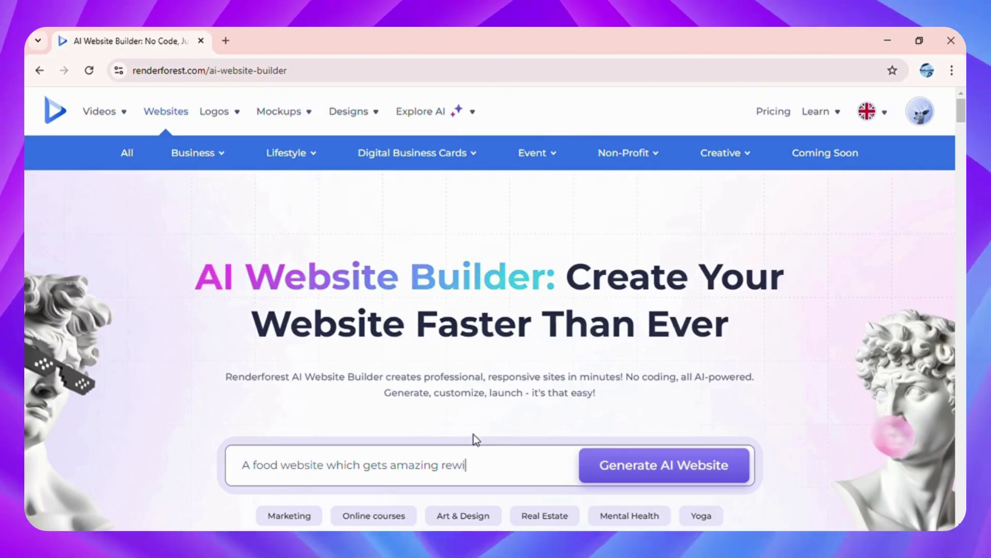
text(es and )
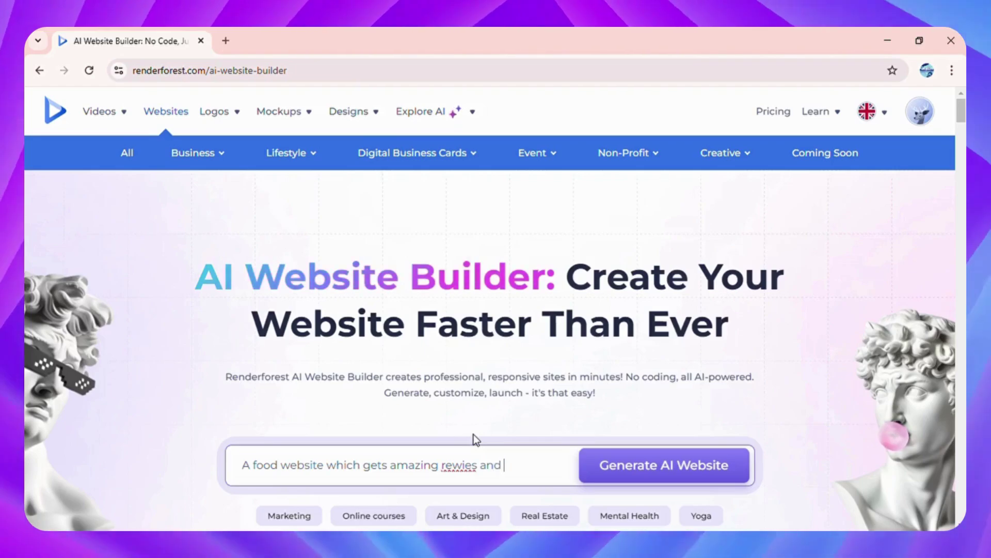
text(is po)
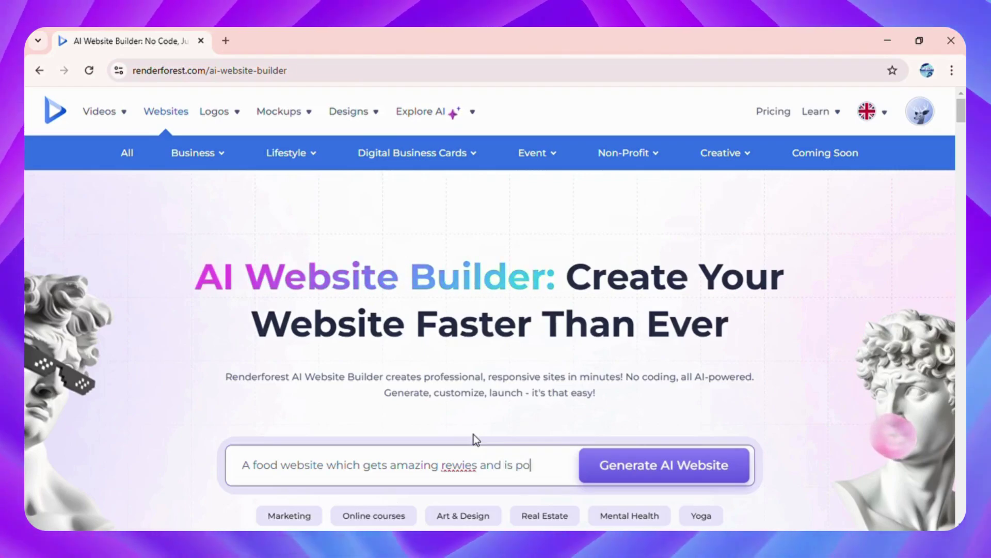
text(pular )
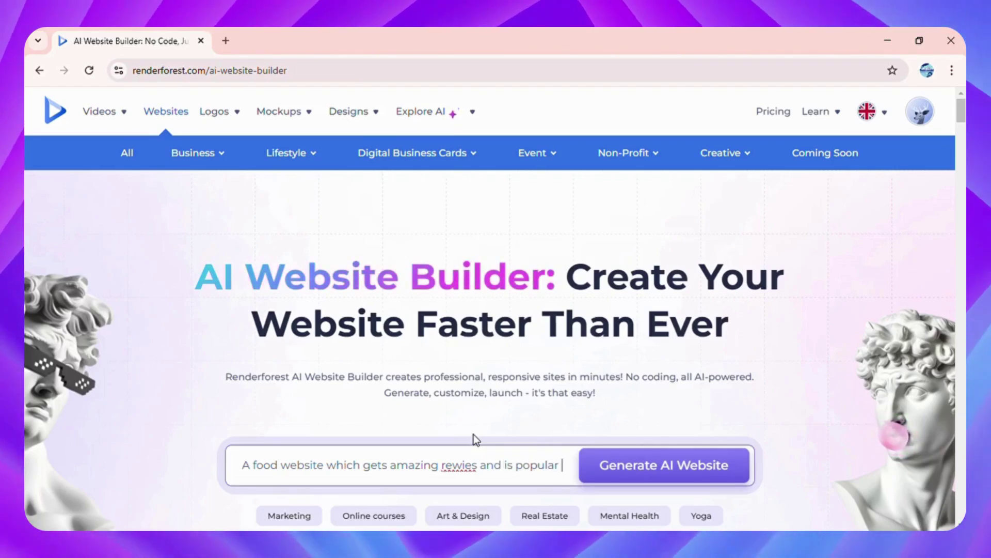
text(all ar)
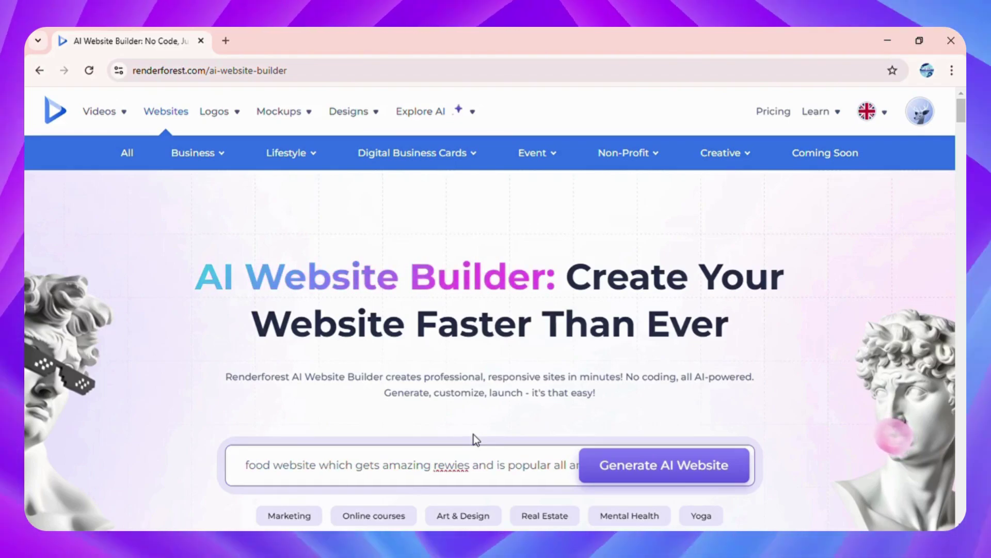
text(ou)
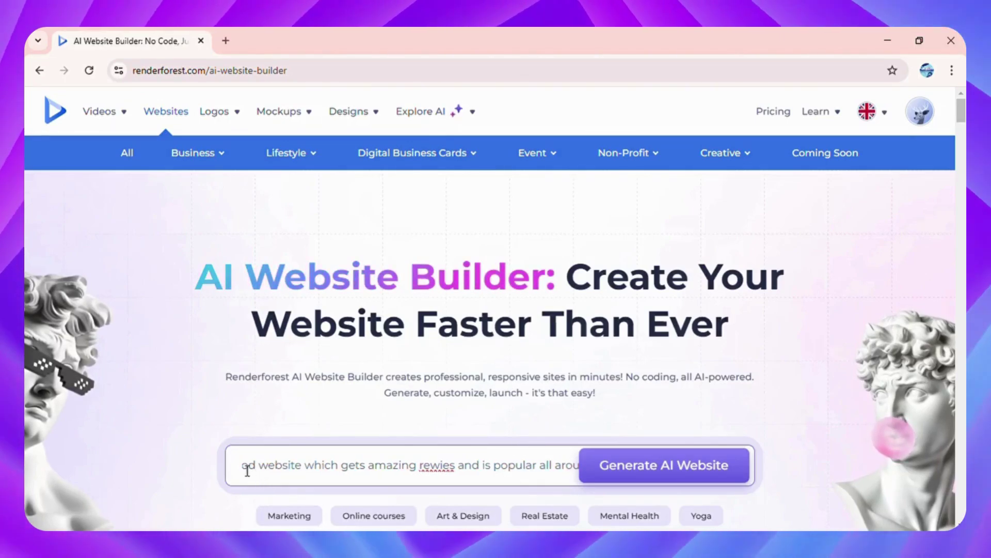
- Copy the whole website prompt for reuse and start generating the AI website
double_click(266, 464)
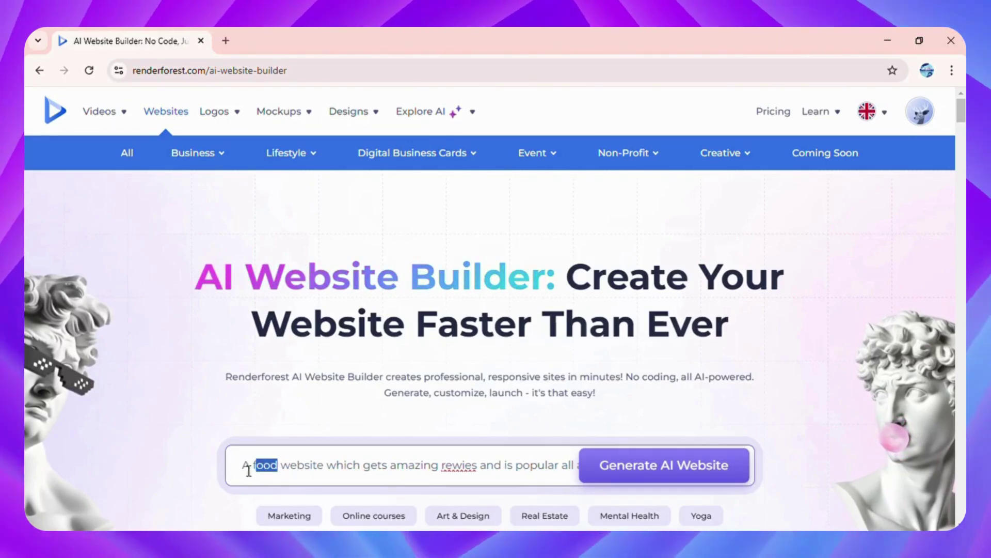
drag(243, 466, 682, 479)
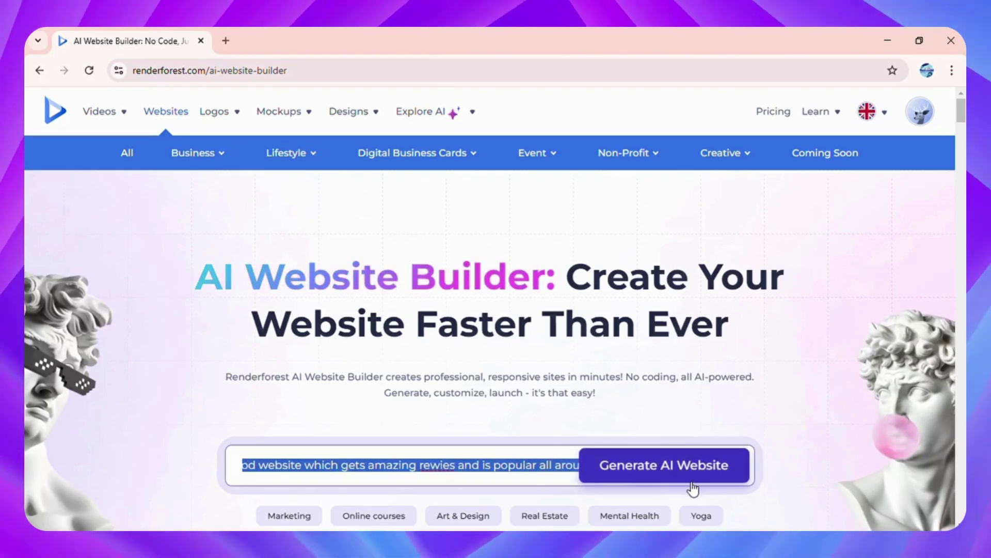
click(667, 471)
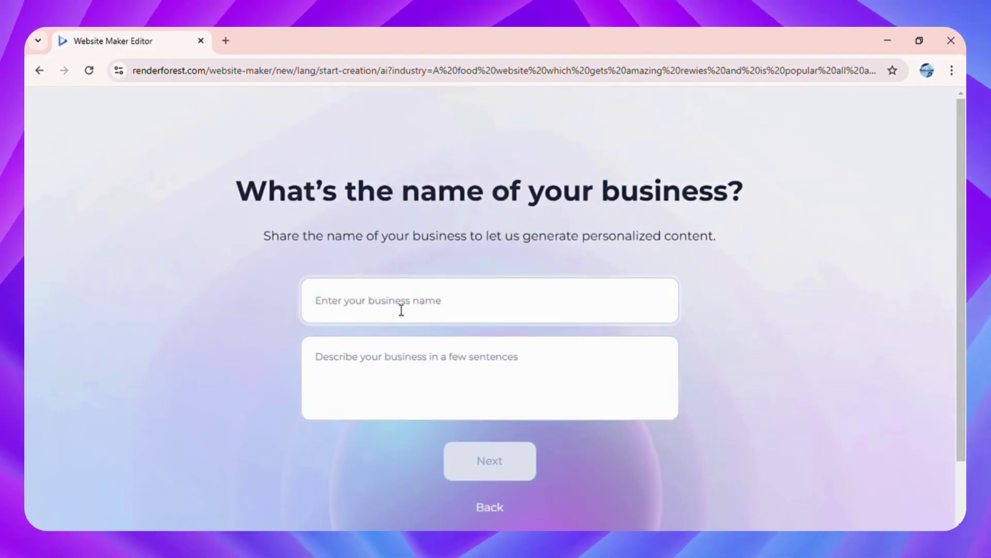
- Enter "The diners" as the business name
click(419, 306)
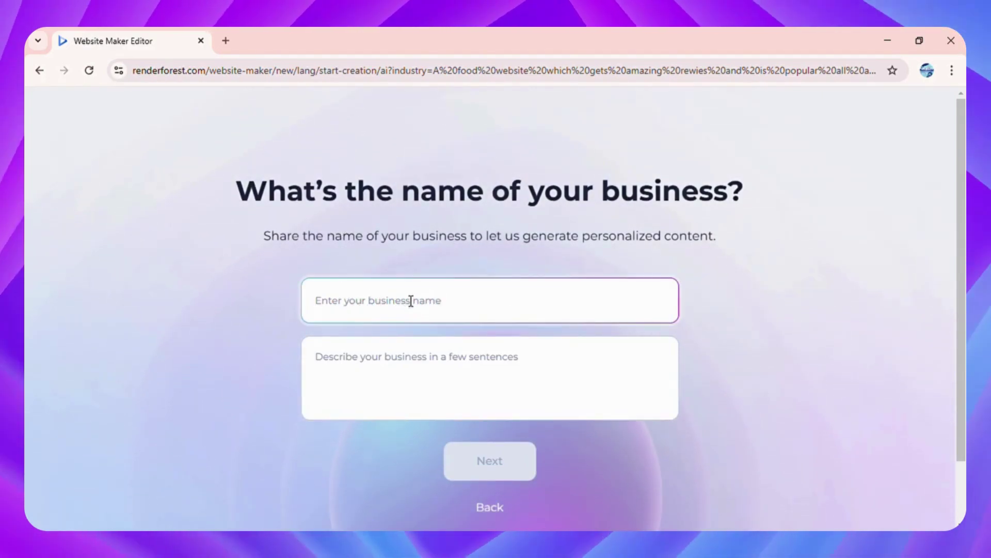
text(T)
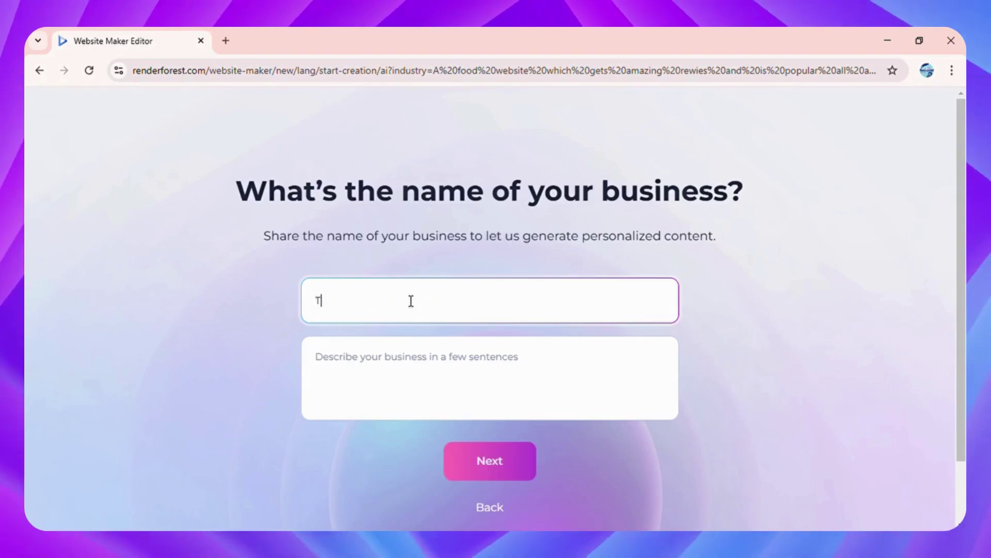
text(he diner)
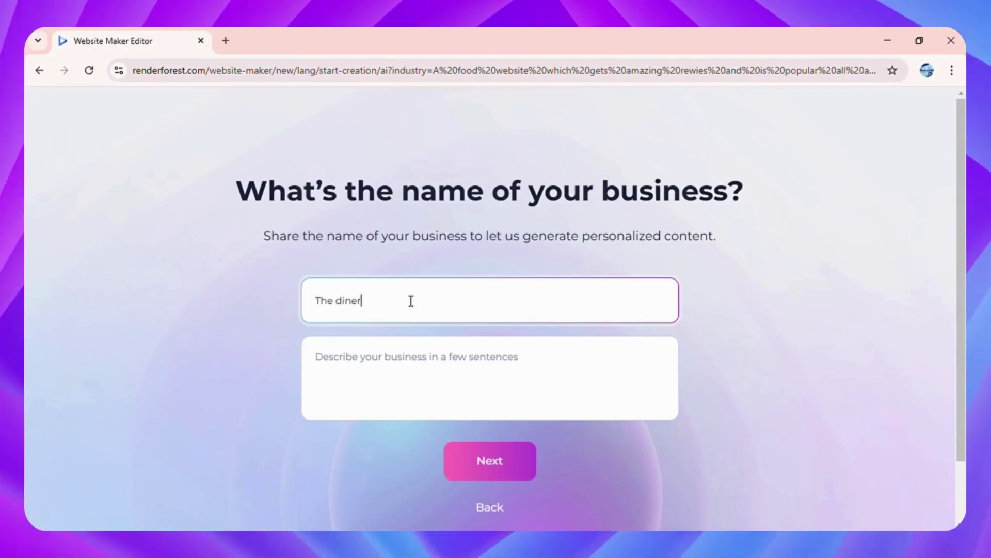
key(BackSpace)
key(BackSpace)
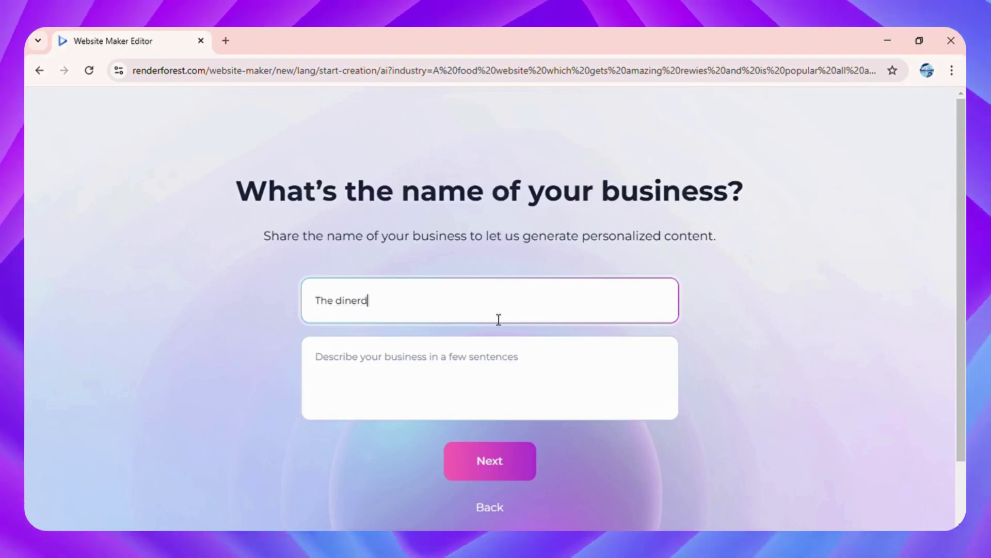
- Paste the copied prompt as the business description and correct its ending to "all around the world"
click(491, 371)
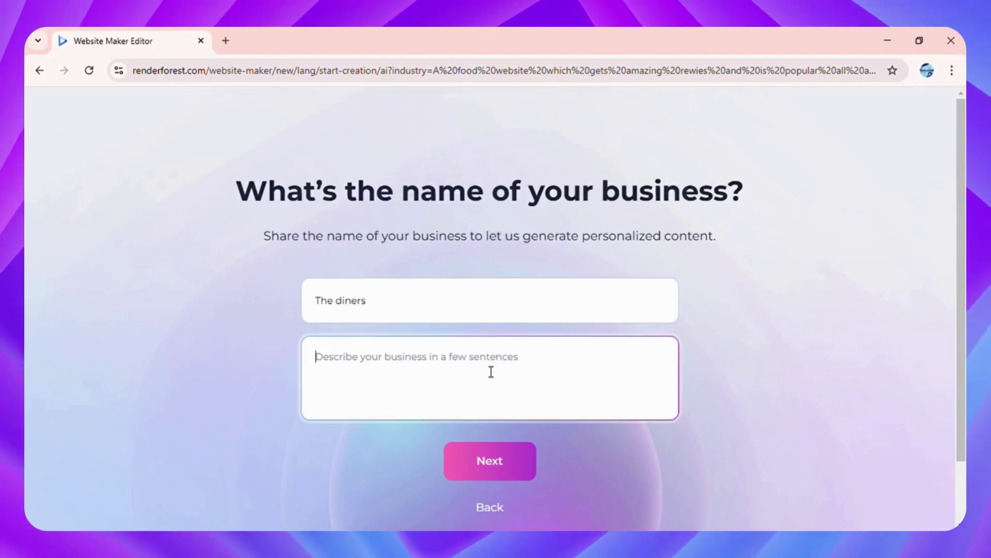
text(A food website which gets amazing rewies and is popular all around th world)
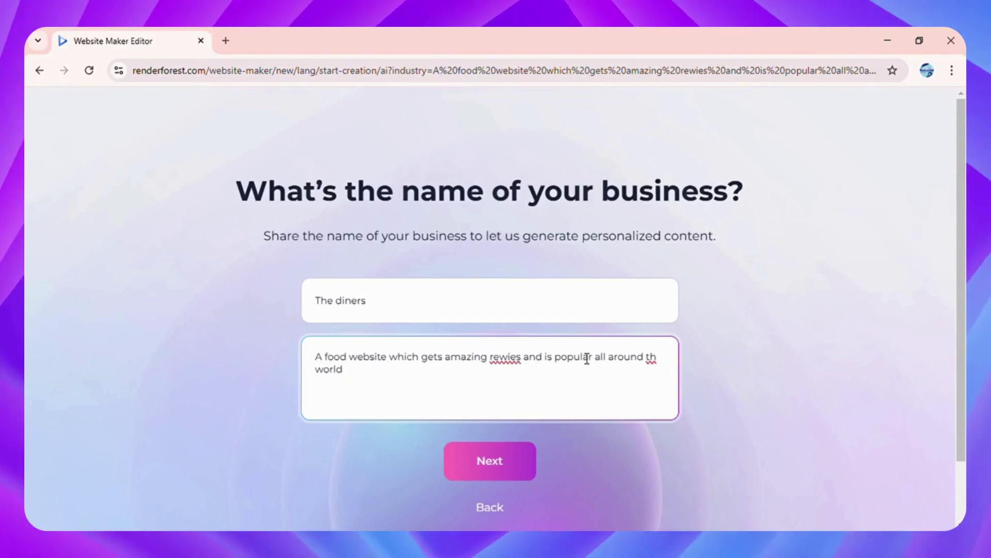
text(v)
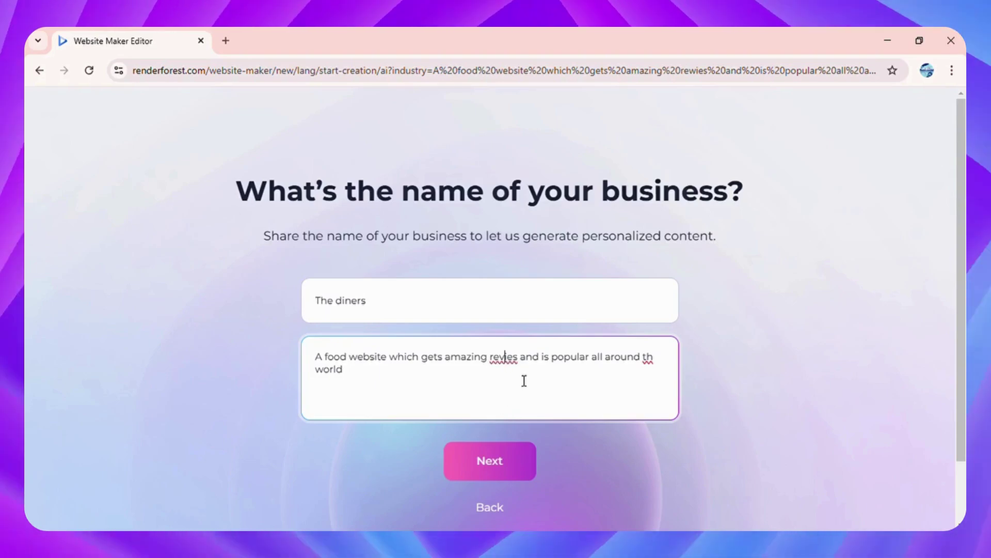
text(w)
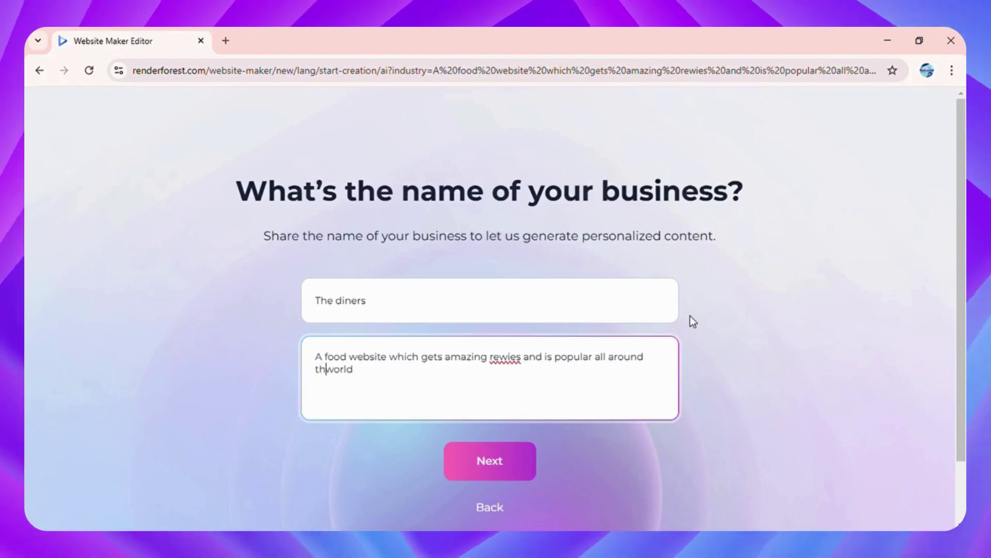
text(world)
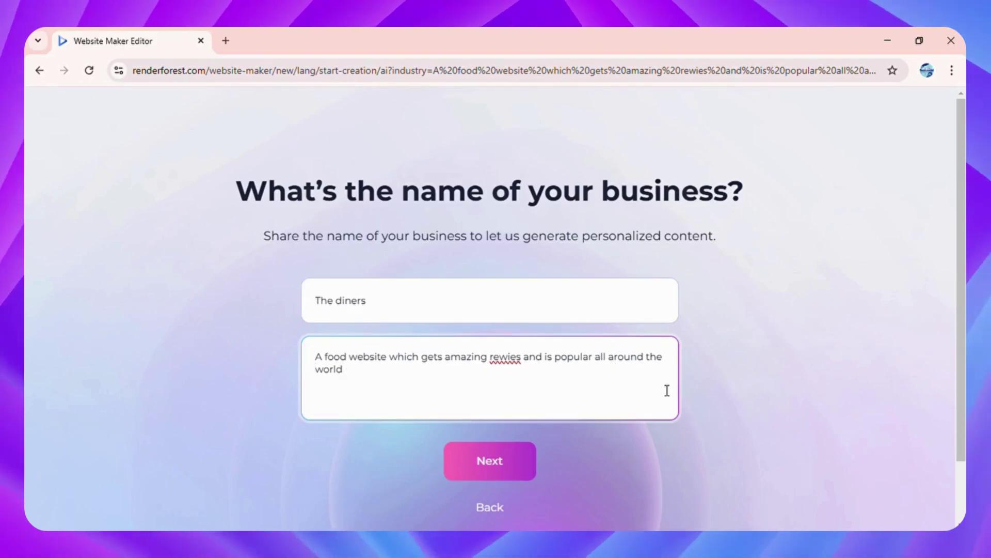
- Extend the business description with " . It has amazibng services"
text( .)
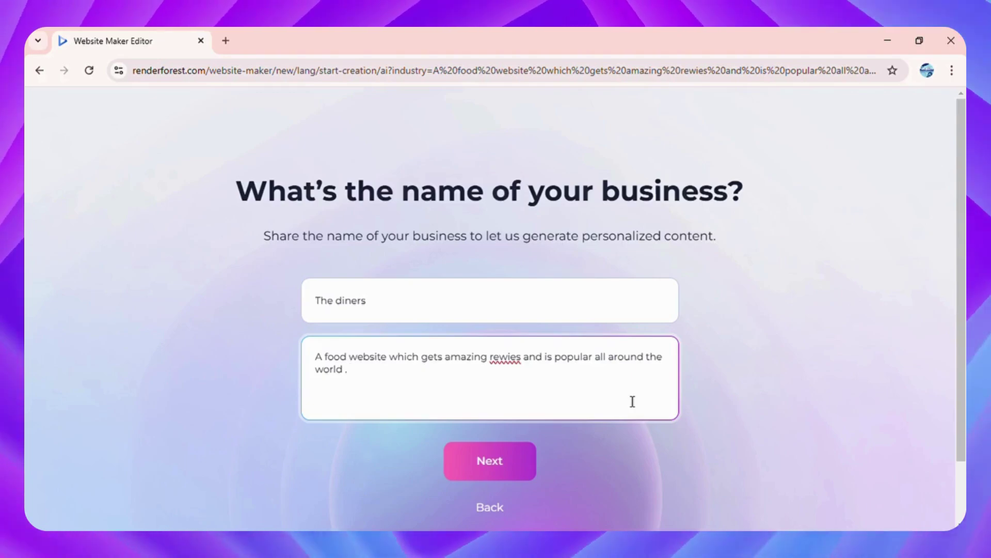
text( It has )
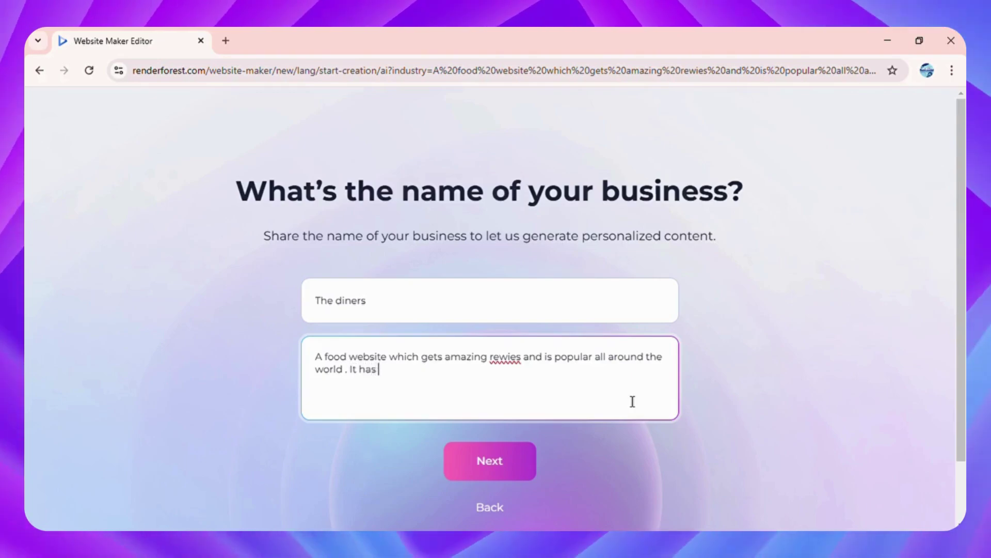
text(amazib)
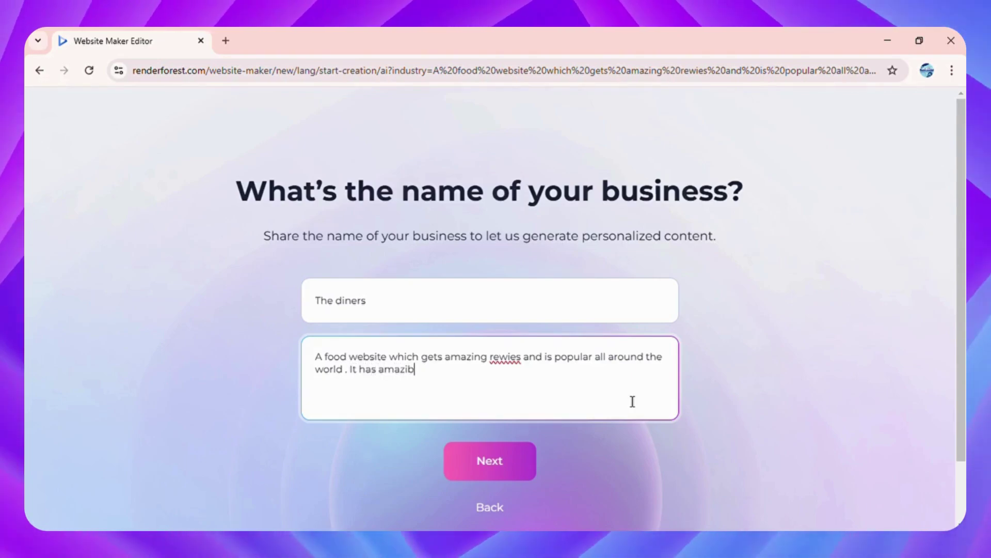
text(ng se)
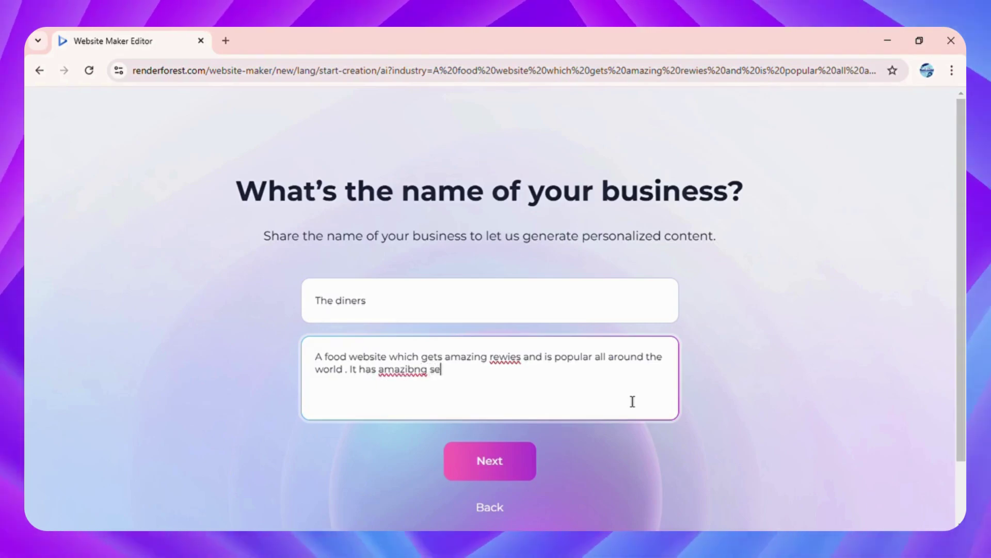
text(rvices)
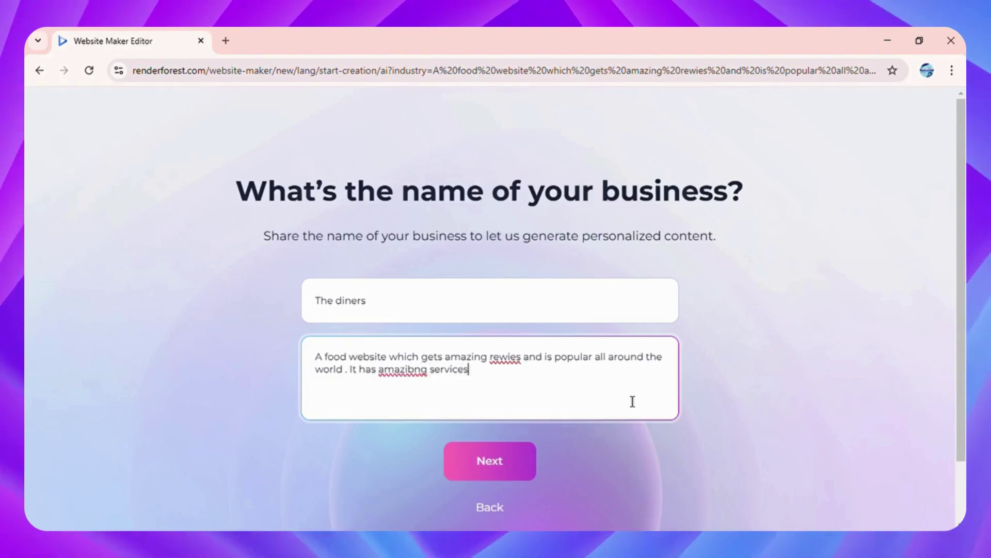
- Extend the business description with " and the staff is nice and freindly"
text( and t)
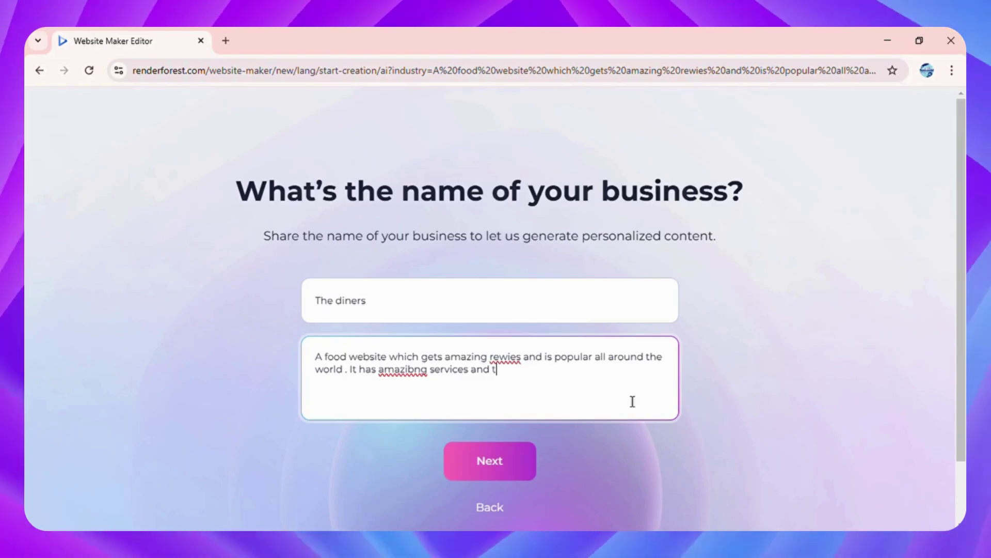
text(he st)
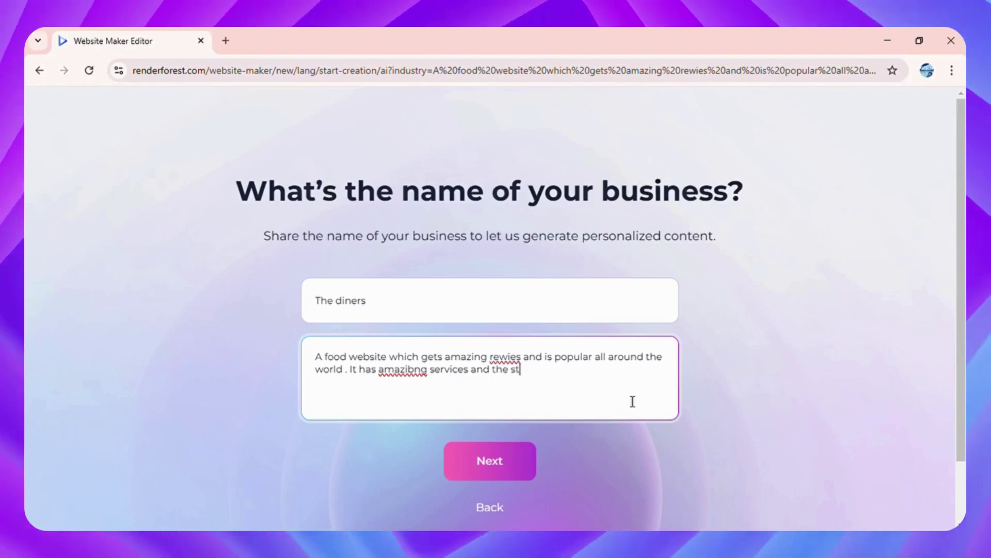
text(aff is)
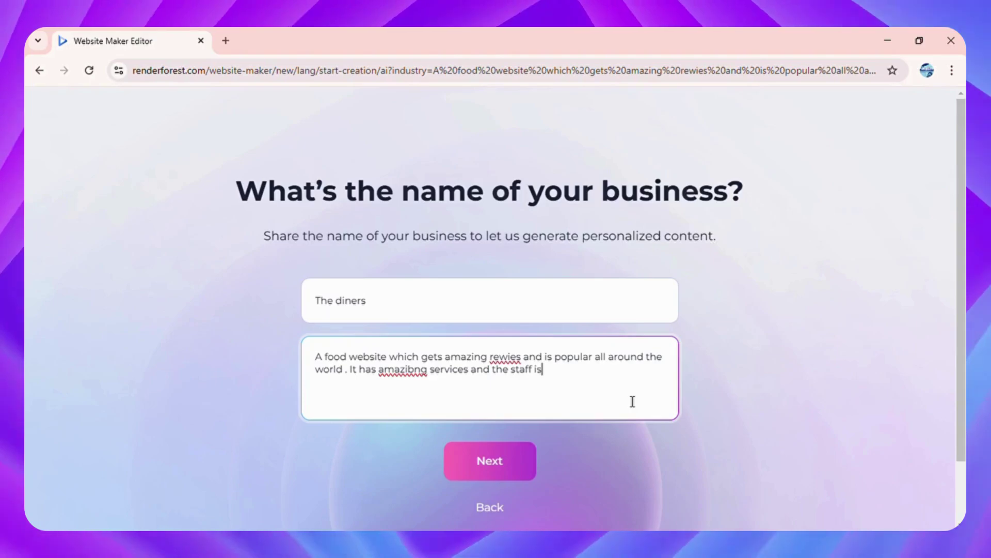
text( a)
key(BackSpace)
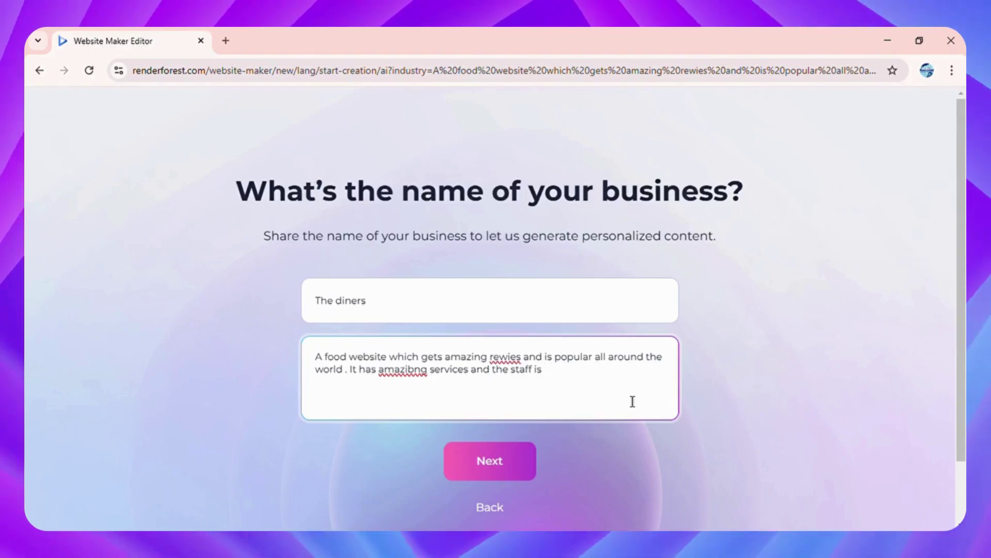
text(nice an)
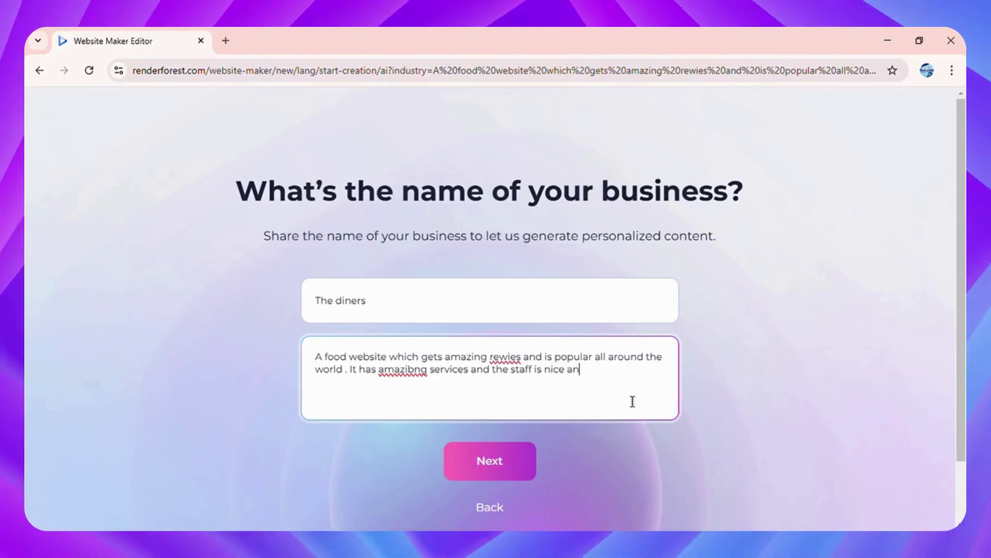
text(d fre)
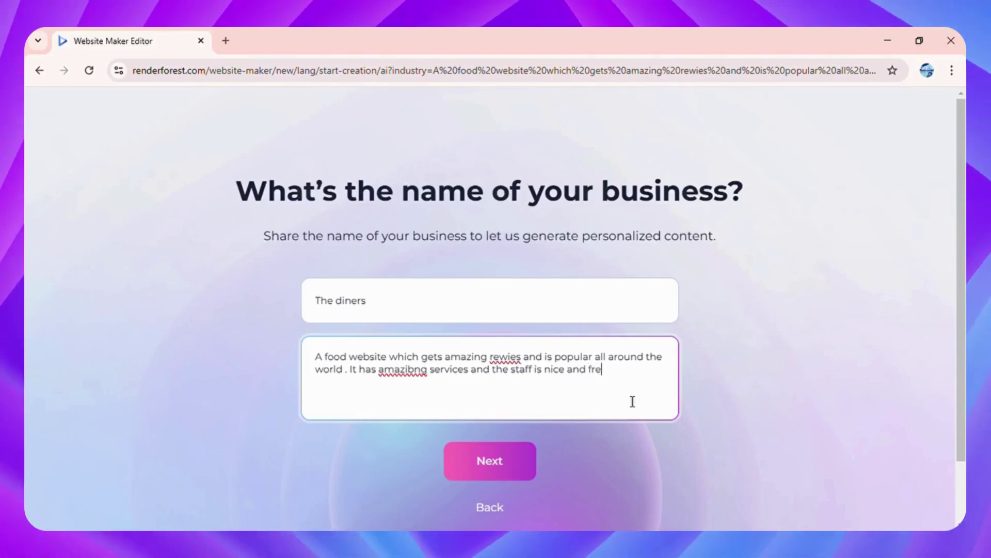
text(indly)
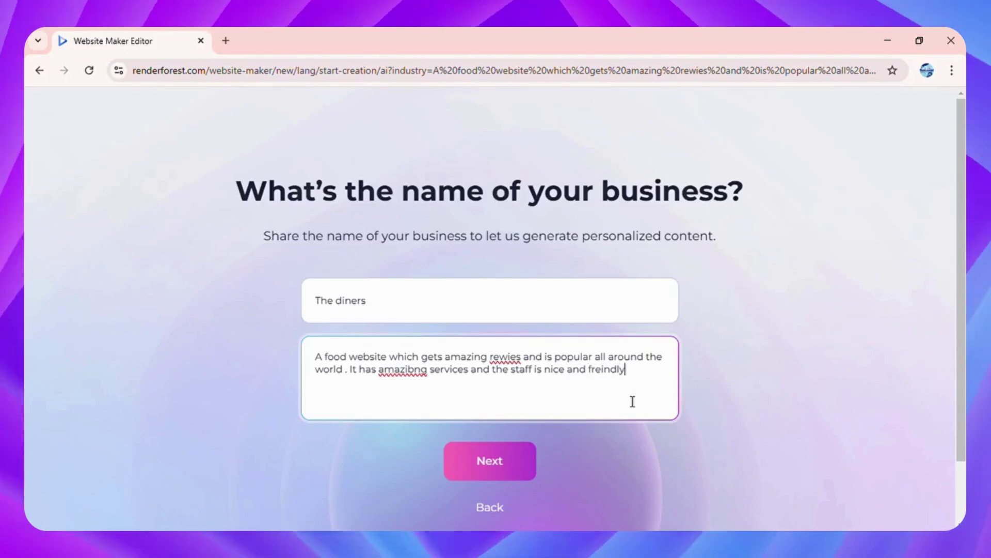
- Add ".Our food quality is also top noch." to the business description and continue to the style selection
text(.Our)
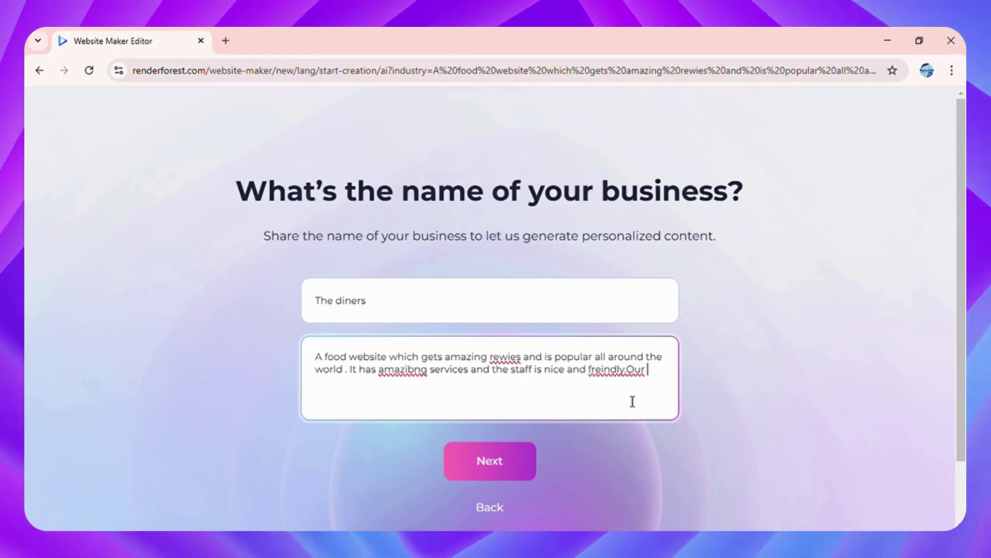
text( food)
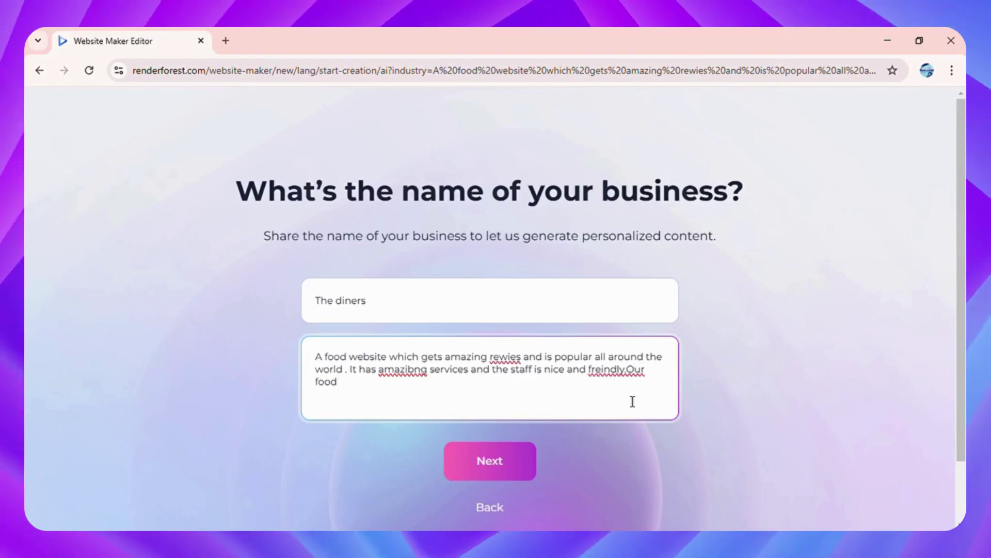
text( quali)
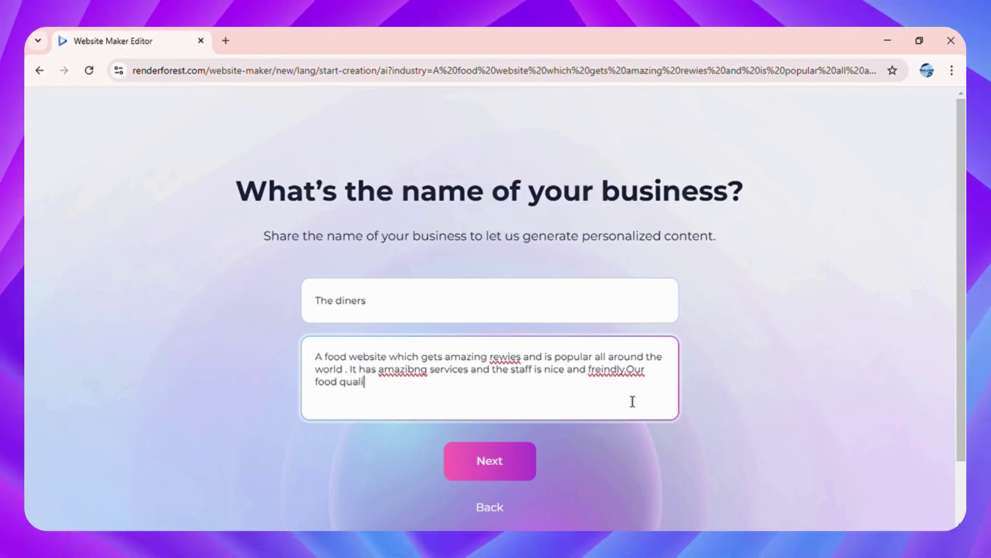
text(ty is al)
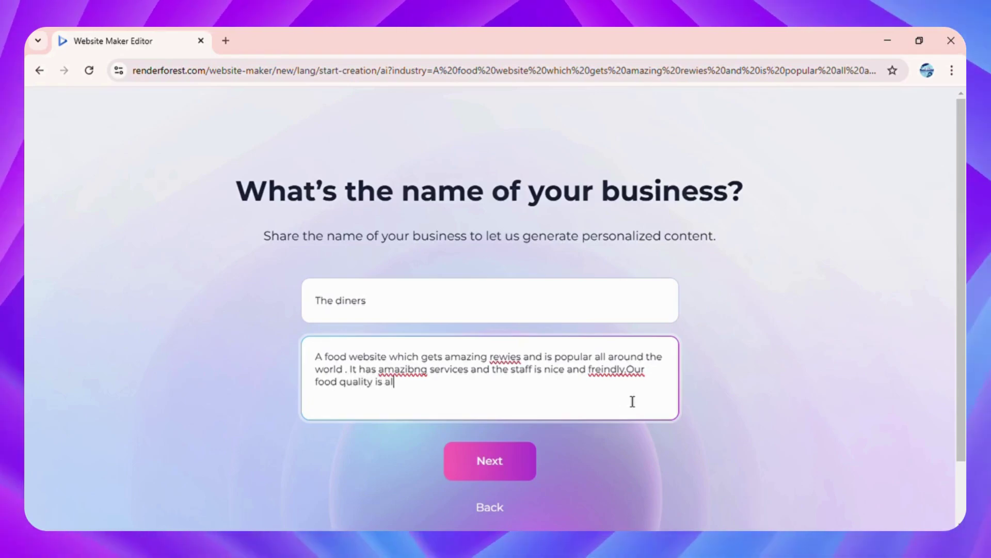
text(so to)
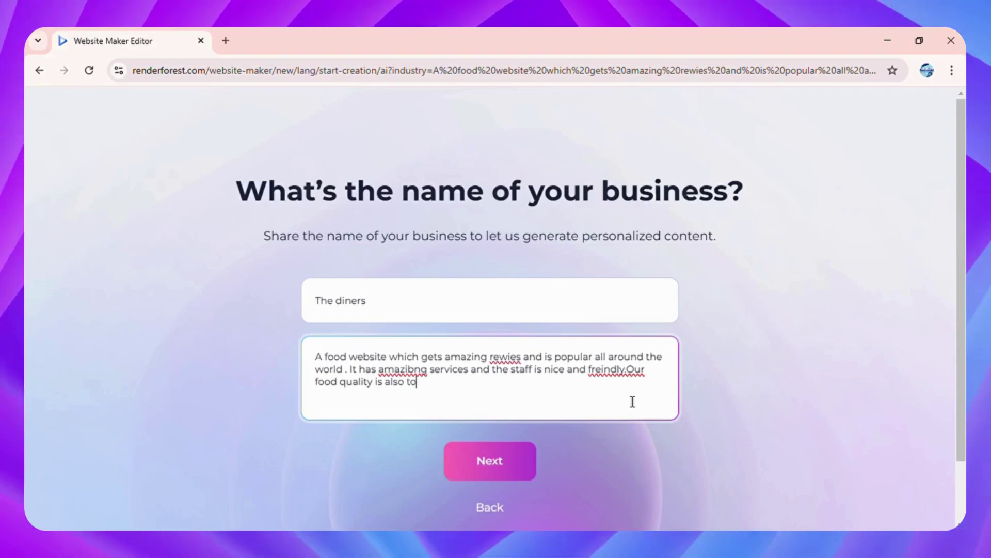
text(p no)
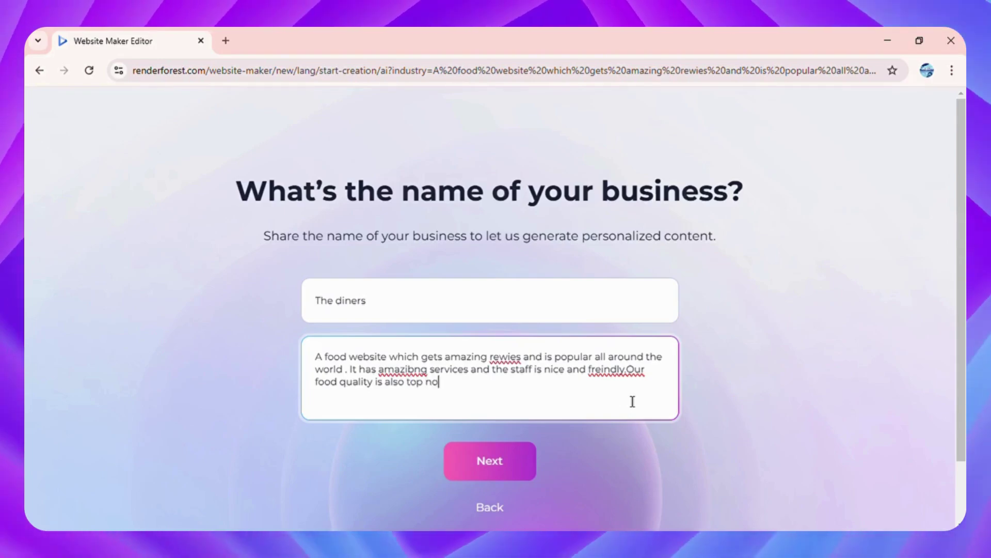
text(ch.)
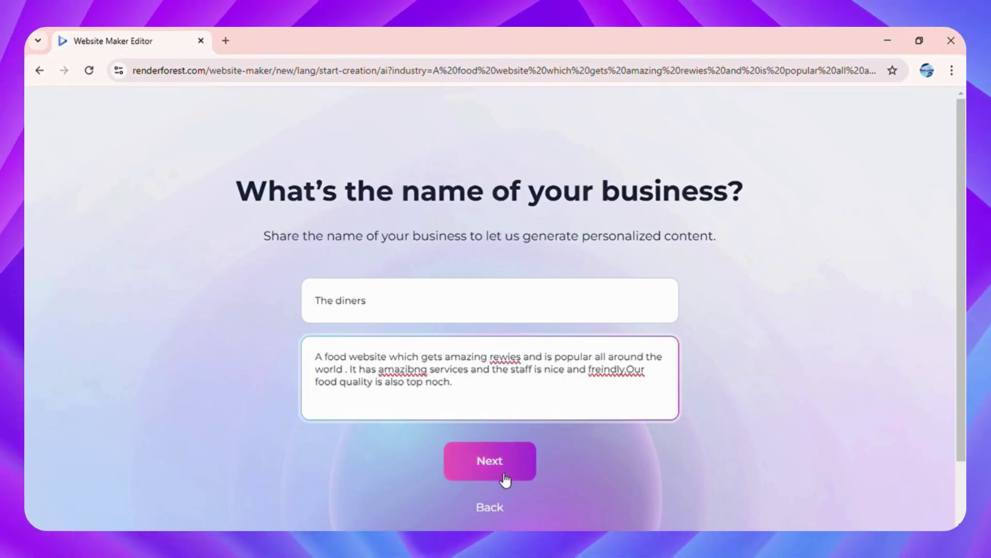
click(505, 480)
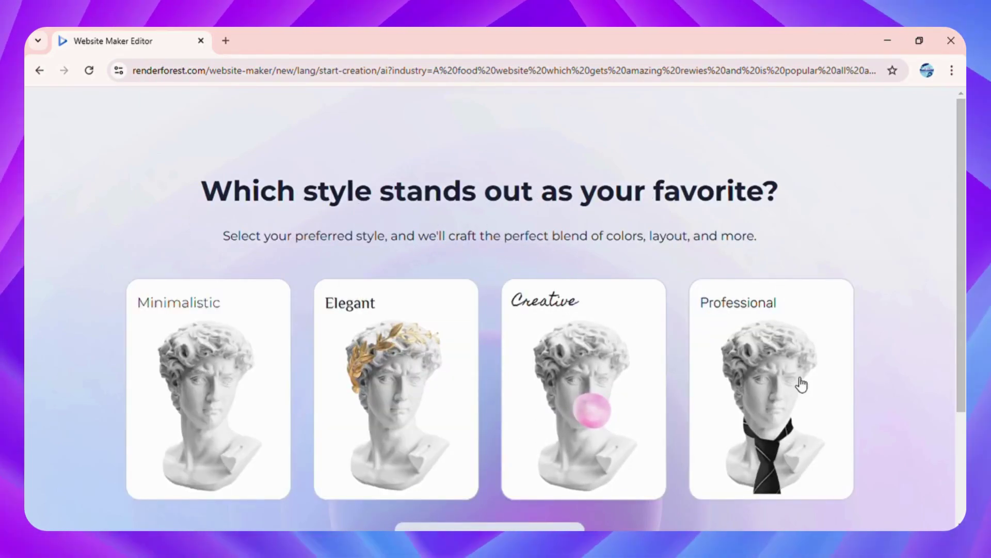
- Choose the Professional style and generate the website
scroll(752, 296, down, 3)
click(753, 295)
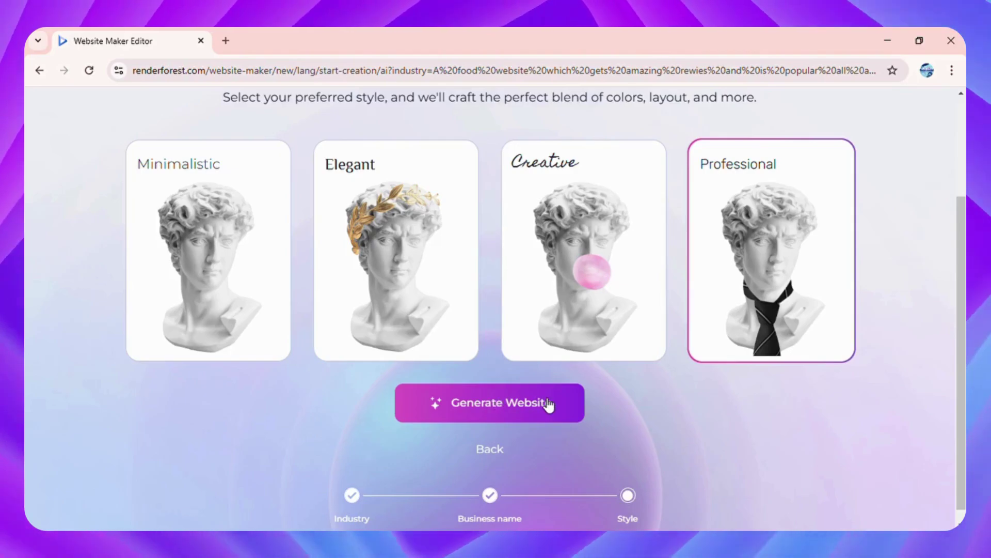
click(549, 404)
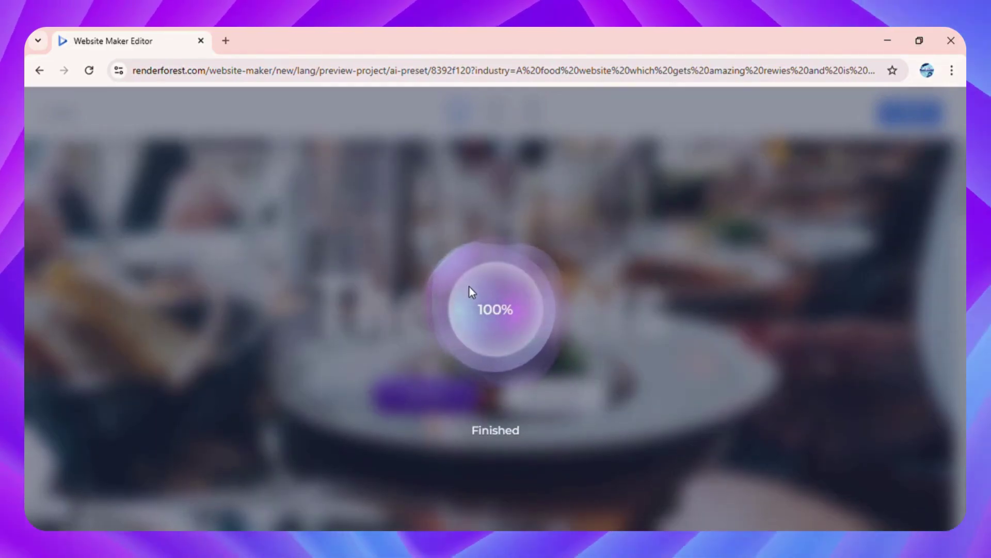
- Review the generated website preview from the hero banner through the welcome text and service cards
scroll(358, 330, down, 1)
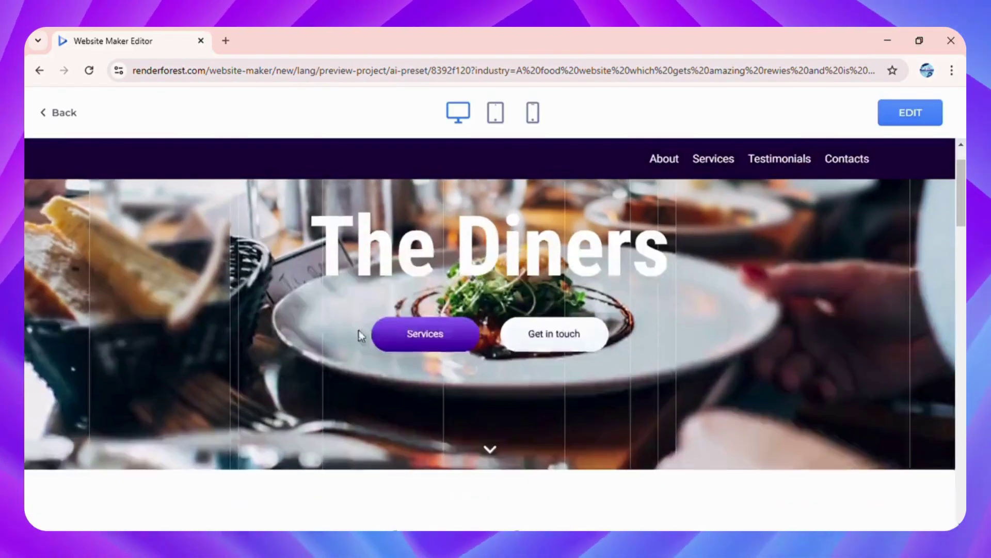
scroll(623, 311, down, 3)
scroll(622, 312, up, 4)
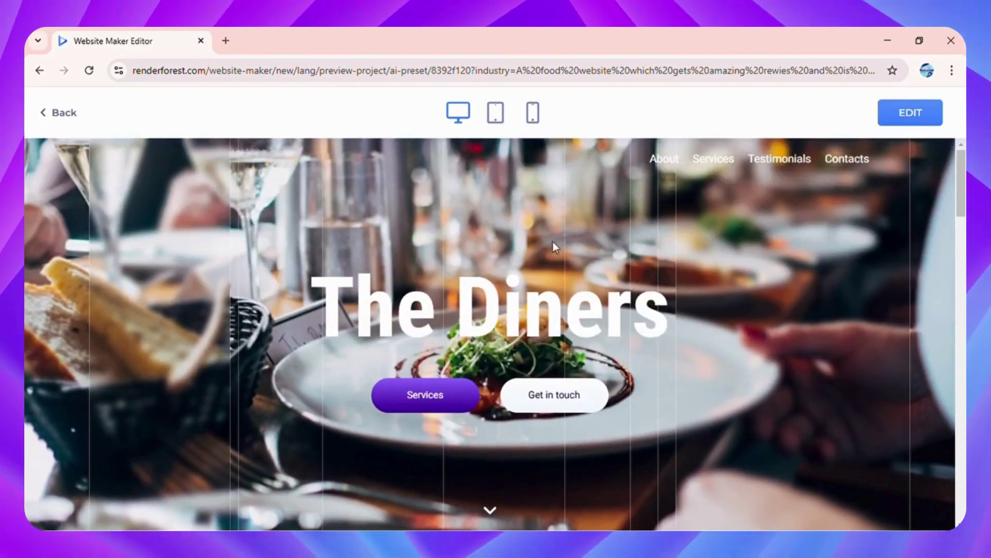
scroll(766, 310, down, 2)
scroll(765, 308, down, 10)
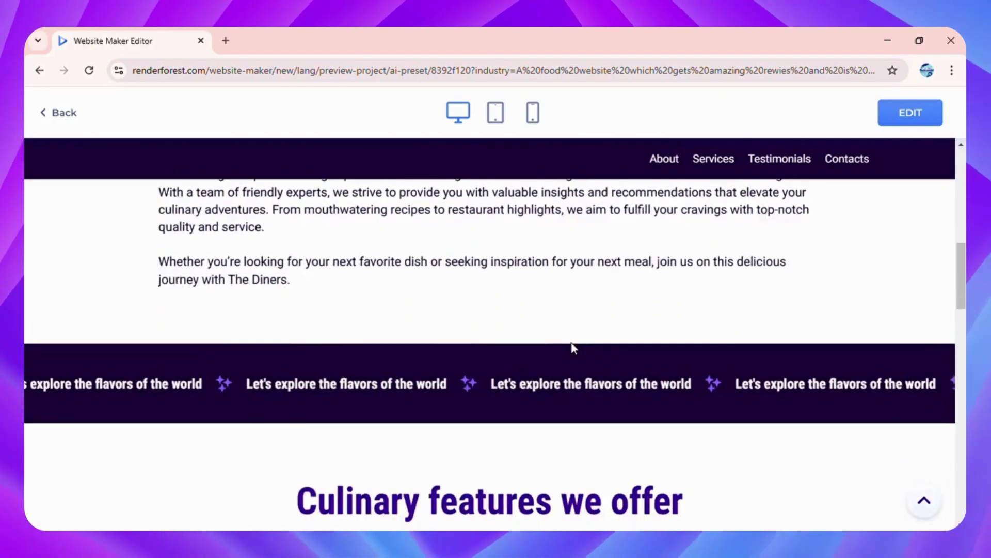
scroll(568, 320, down, 7)
scroll(485, 305, up, 3)
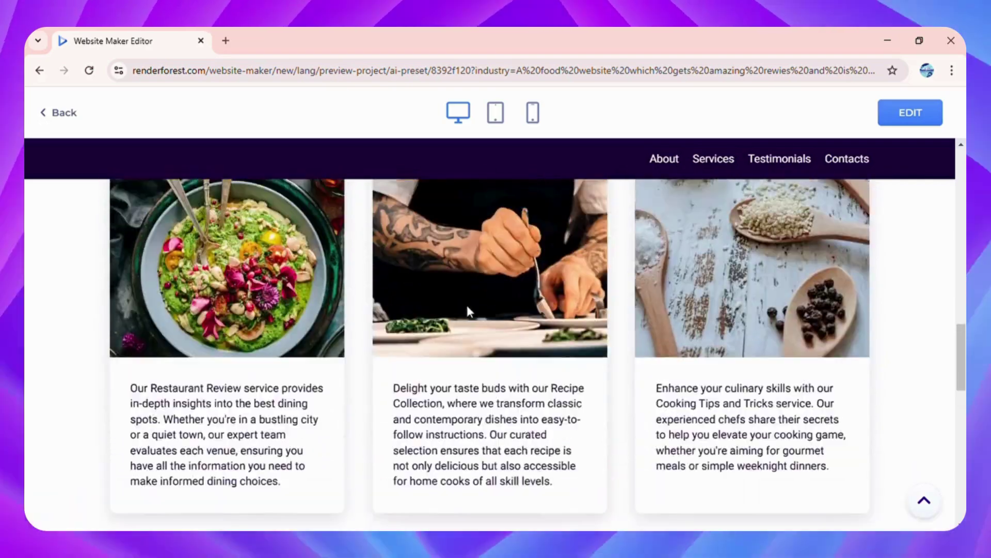
scroll(508, 306, down, 10)
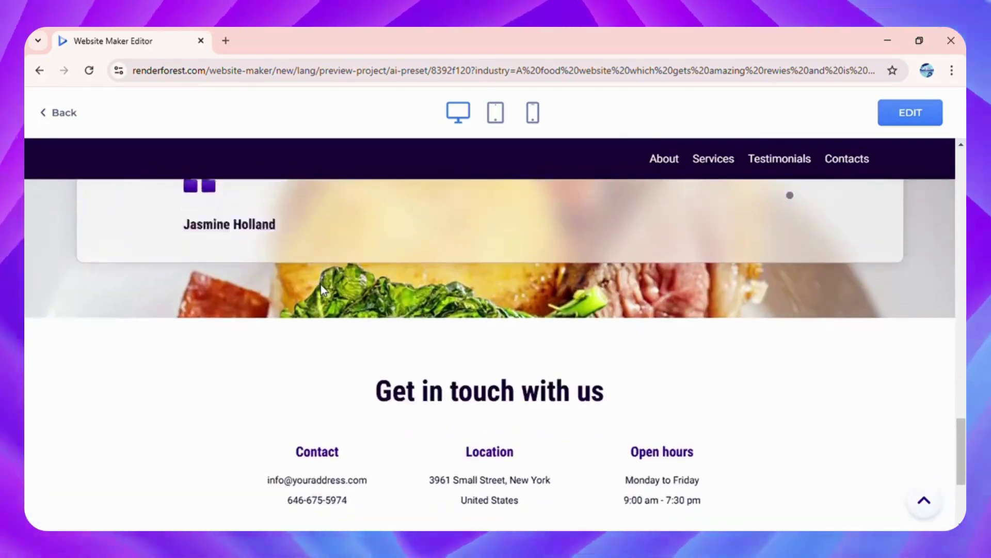
- View the second and last customer testimonials, and examine the contact section and footer
scroll(382, 319, up, 3)
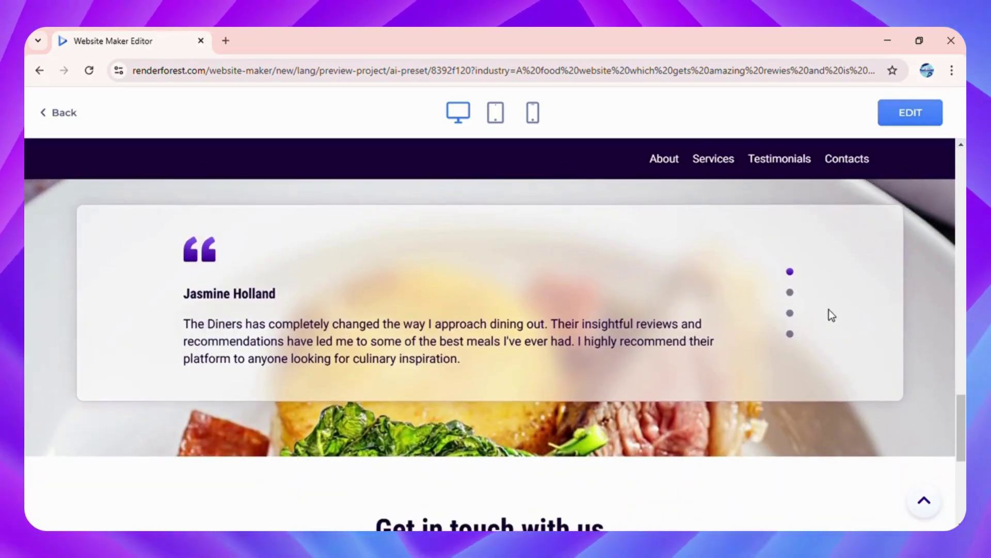
click(790, 293)
click(791, 334)
scroll(722, 351, down, 2)
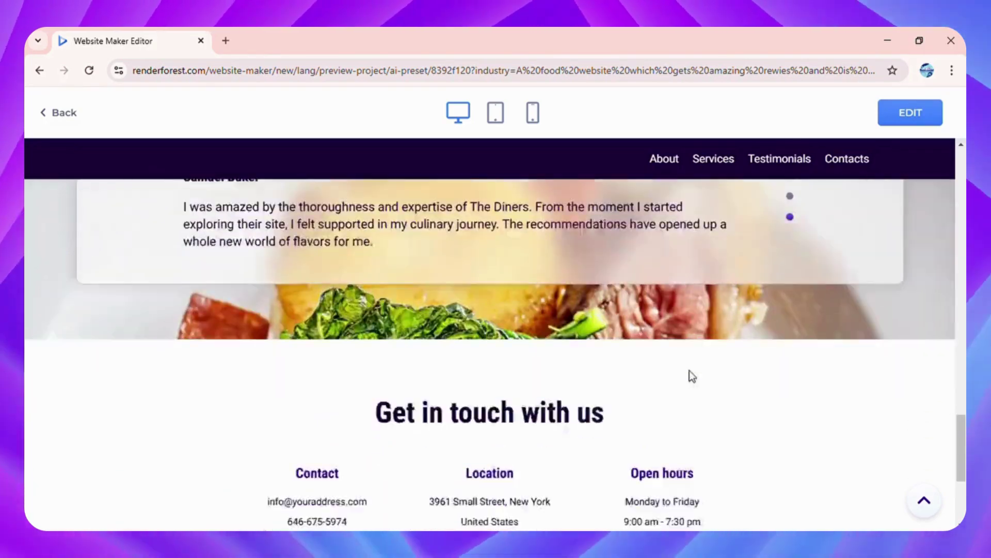
scroll(689, 371, down, 3)
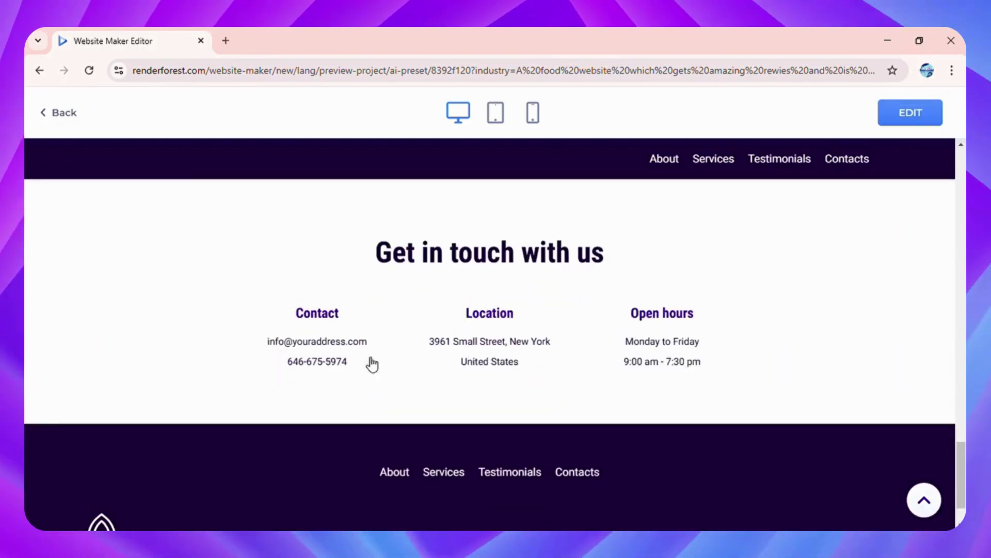
scroll(392, 316, down, 2)
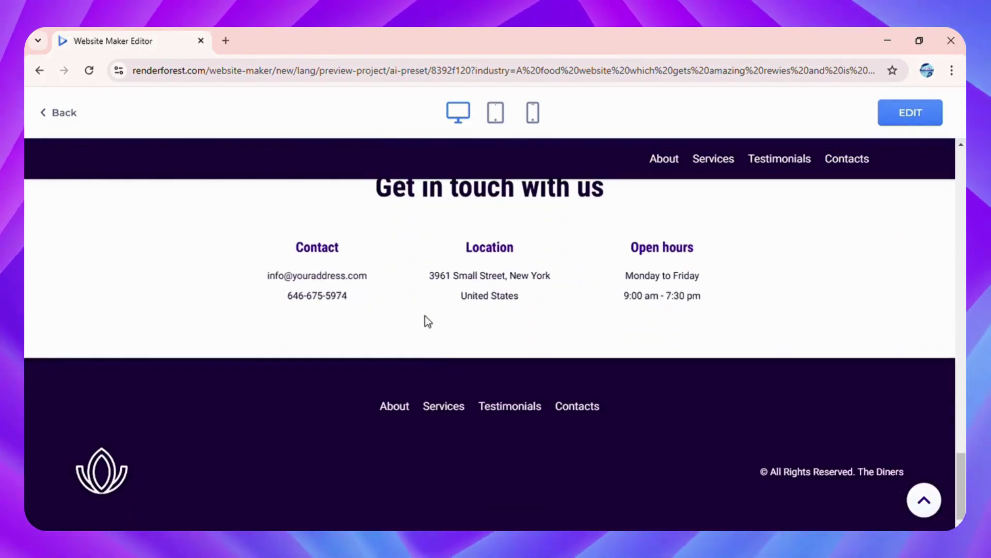
- Test the footer's Services link and the header's About, Services, Testimonials and Contacts links in the preview
click(452, 406)
click(680, 164)
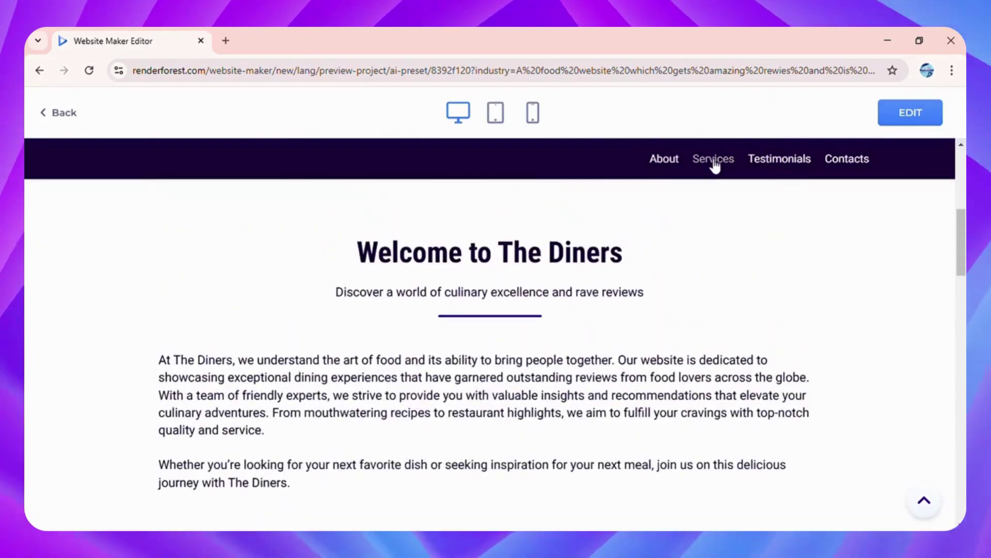
click(716, 164)
click(776, 163)
click(845, 164)
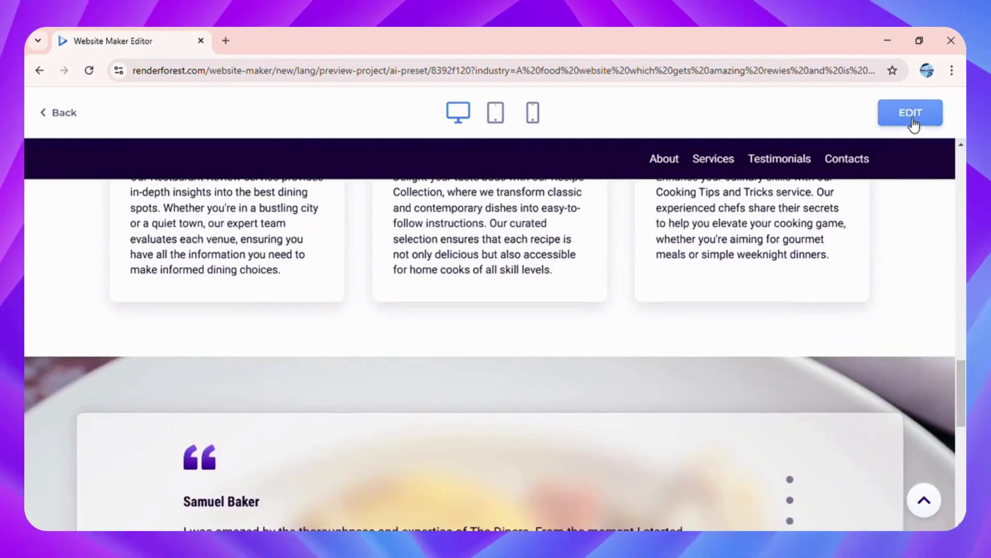
- Open the generated website for editing and look over the available editing tools
click(909, 123)
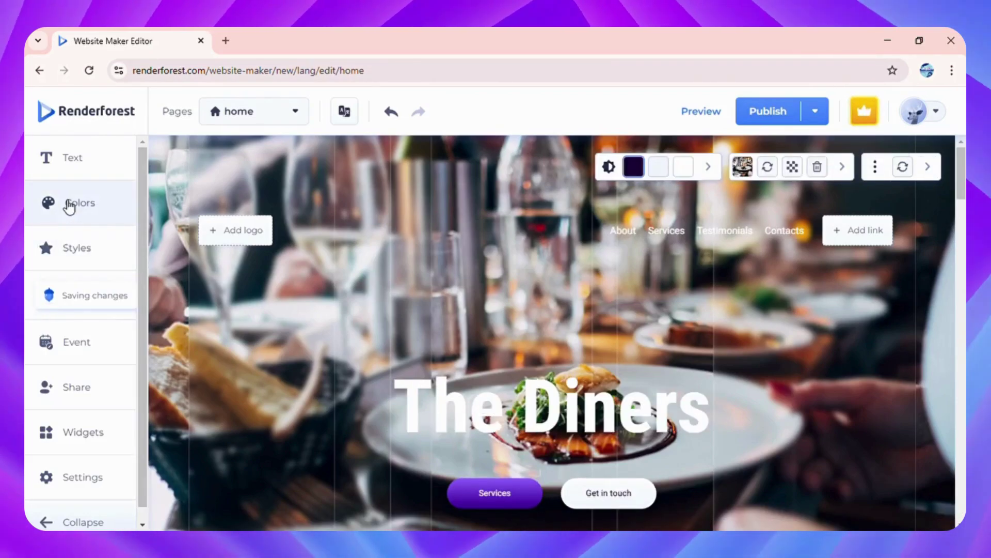
scroll(72, 447, down, 1)
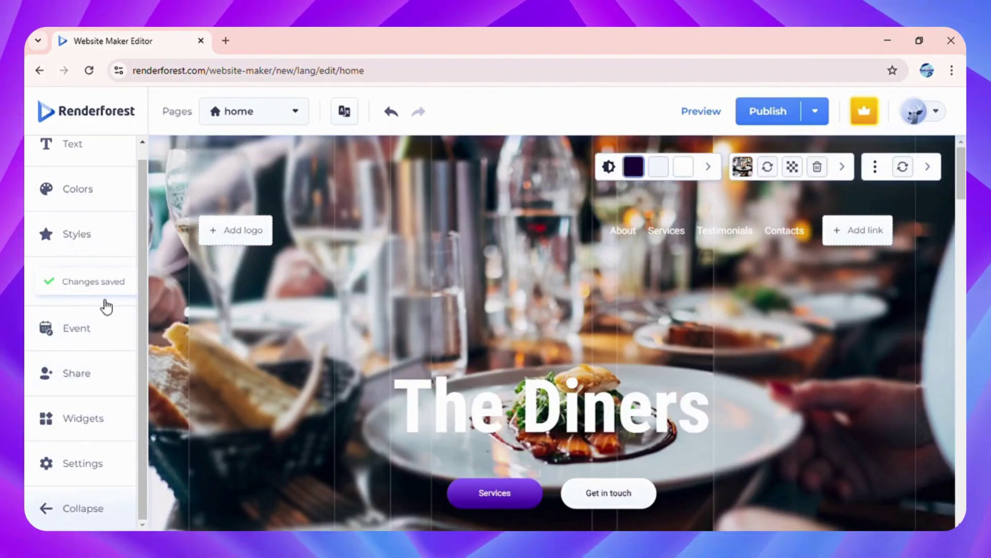